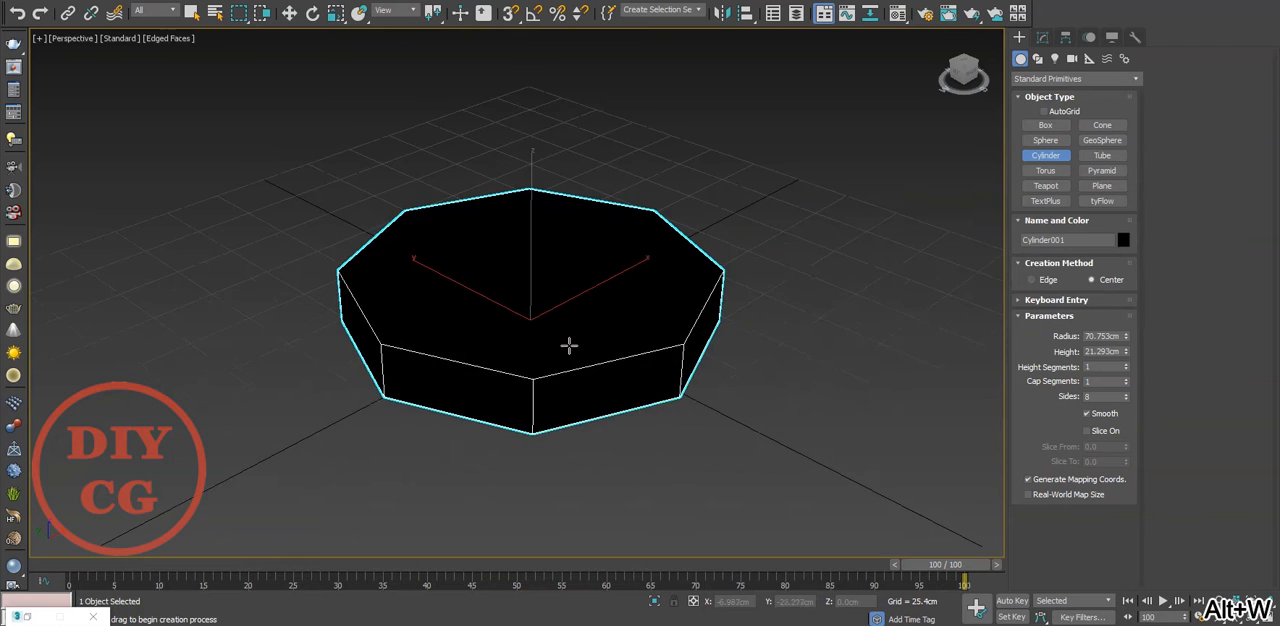
# Finish creating the eight-sided cylinder and convert it to an Editable Poly
pyautogui.rightClick(626, 354)
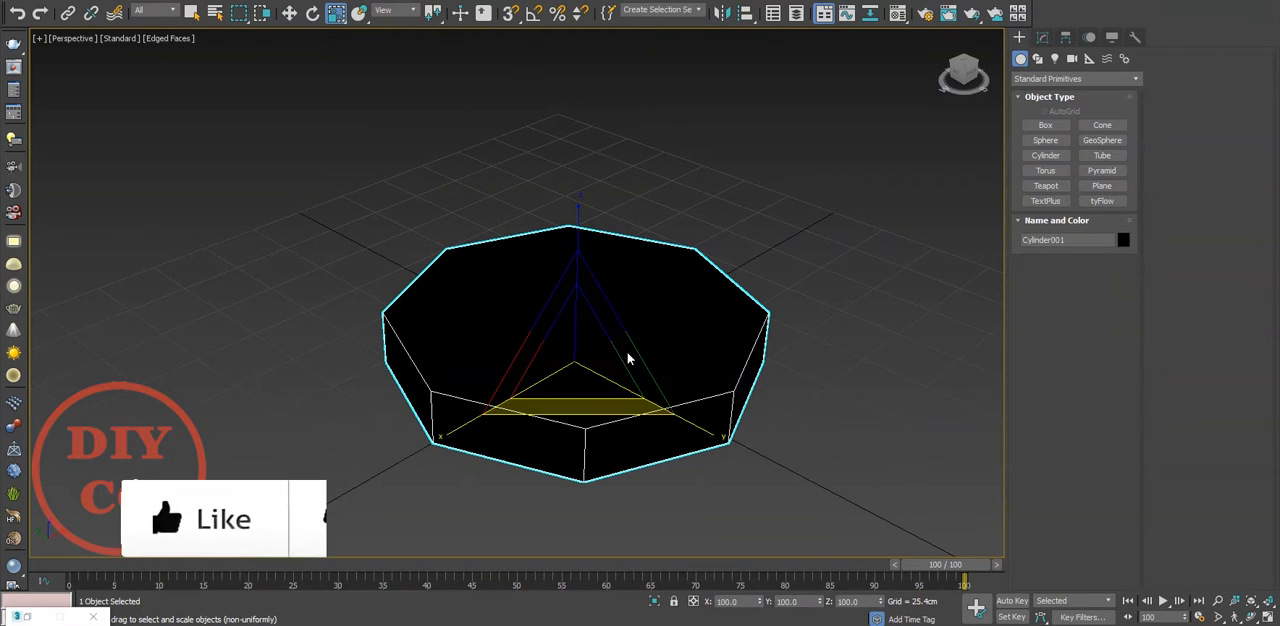
pyautogui.rightClick(627, 350)
pyautogui.moveTo(748, 506)
pyautogui.click(830, 516)
# Inset the cylinder's top polygon by about 27.59 cm
pyautogui.press('4')
pyautogui.click(580, 345)
pyautogui.rightClick(571, 334)
pyautogui.click(421, 408)
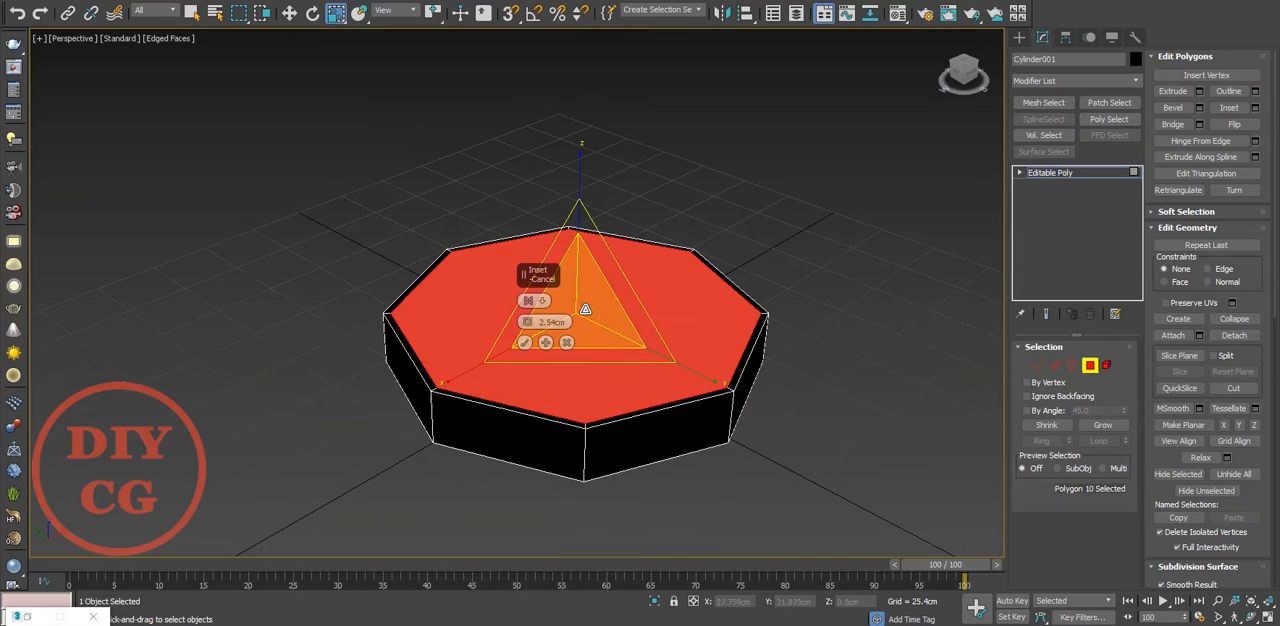
pyautogui.moveTo(527, 324); pyautogui.dragTo(541, 259)
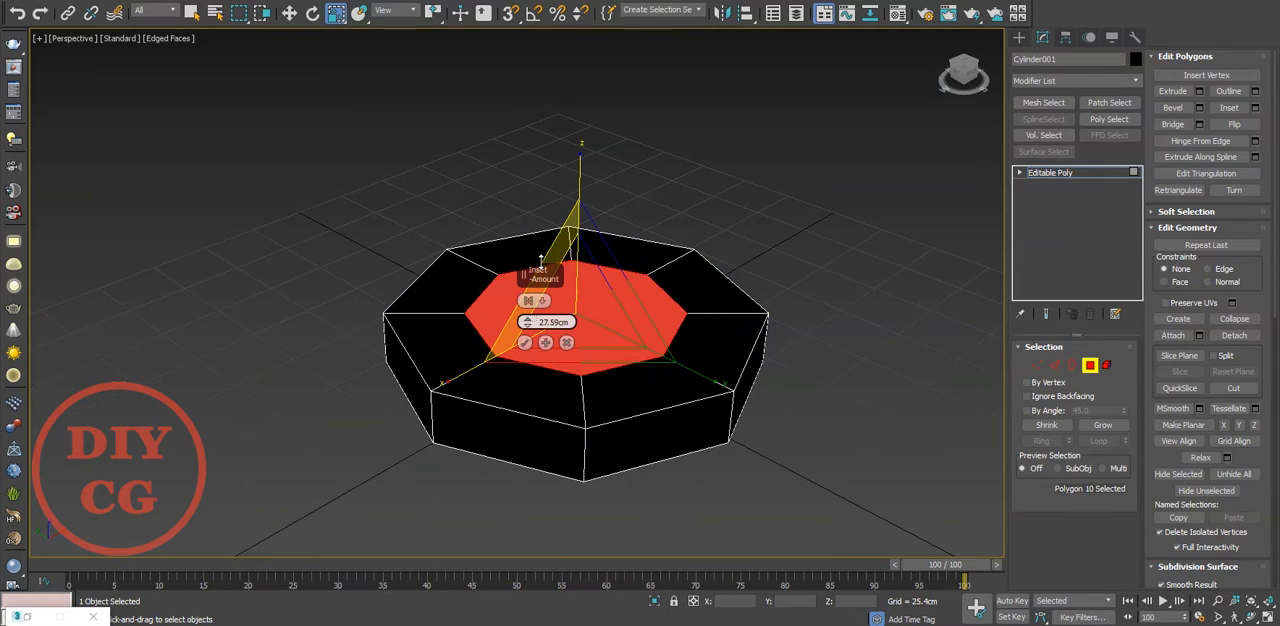
pyautogui.click(525, 344)
# Extrude the inset top polygon upward by about 114.95 cm to form the shaft
pyautogui.rightClick(850, 306)
pyautogui.click(705, 348)
pyautogui.moveTo(770, 272); pyautogui.dragTo(675, 377, button='middle')
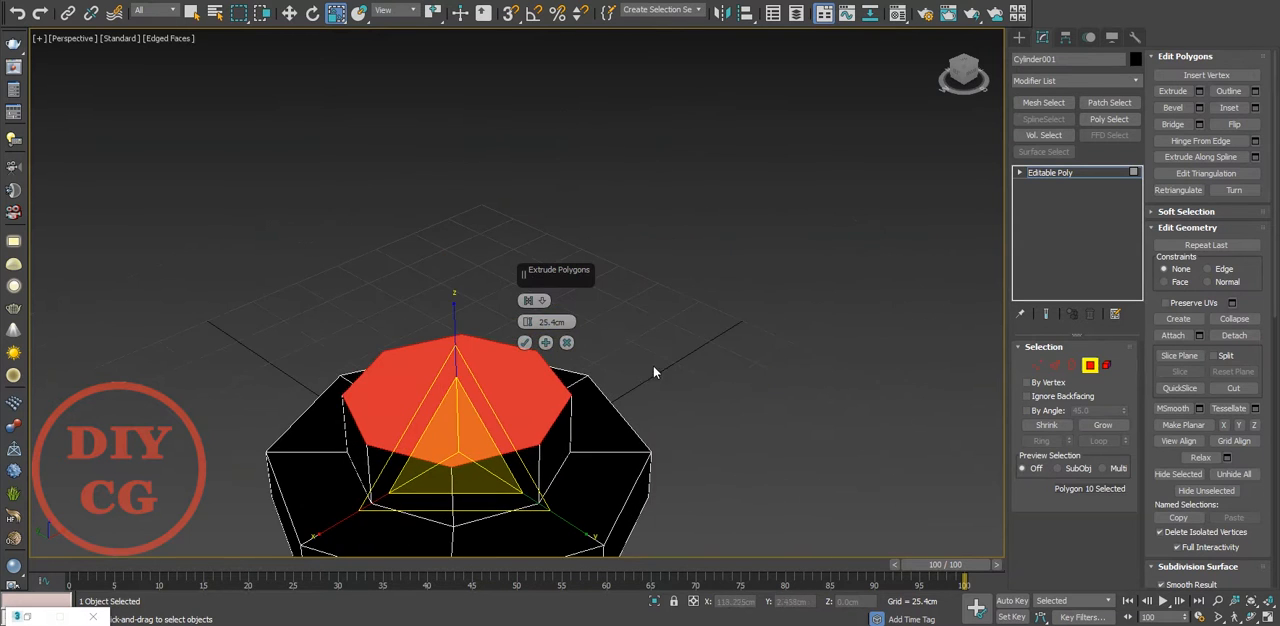
pyautogui.scroll(-4, 663, 303)
pyautogui.moveTo(529, 323); pyautogui.dragTo(557, 128)
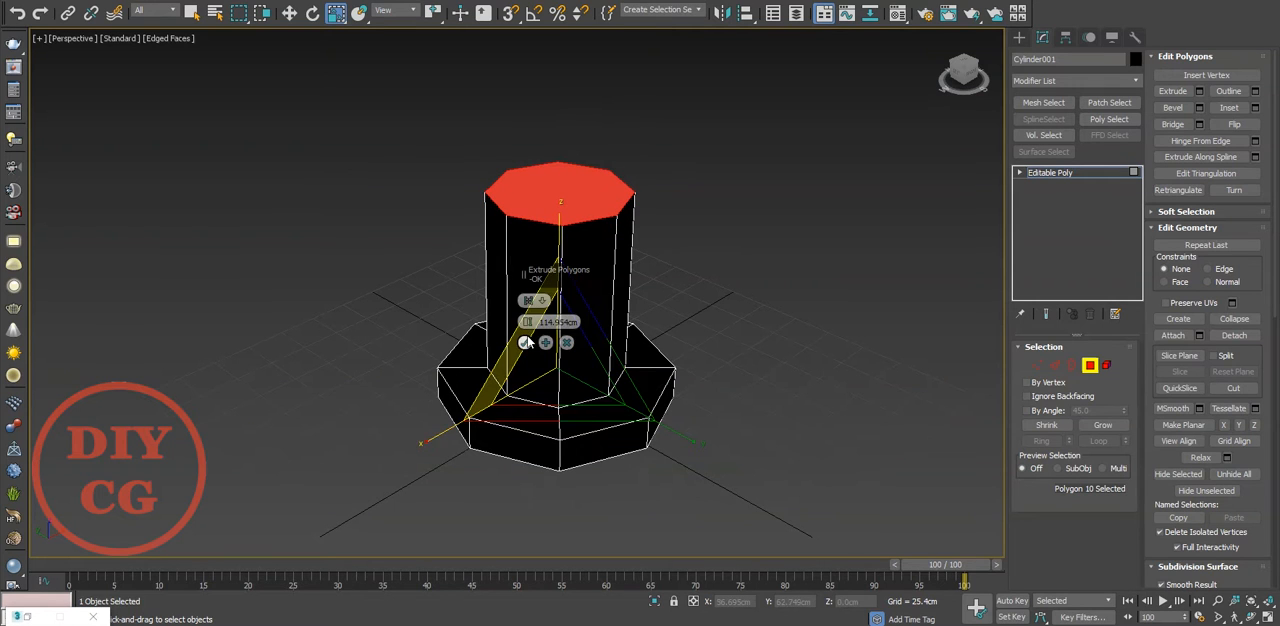
pyautogui.keyDown('alt'); pyautogui.moveTo(530, 345); pyautogui.dragTo(582, 177, button='middle'); pyautogui.keyUp('alt')
# Delete the shaft's top polygon and extend its open border outward by scaling to form a flat rim
pyautogui.press('Delete')
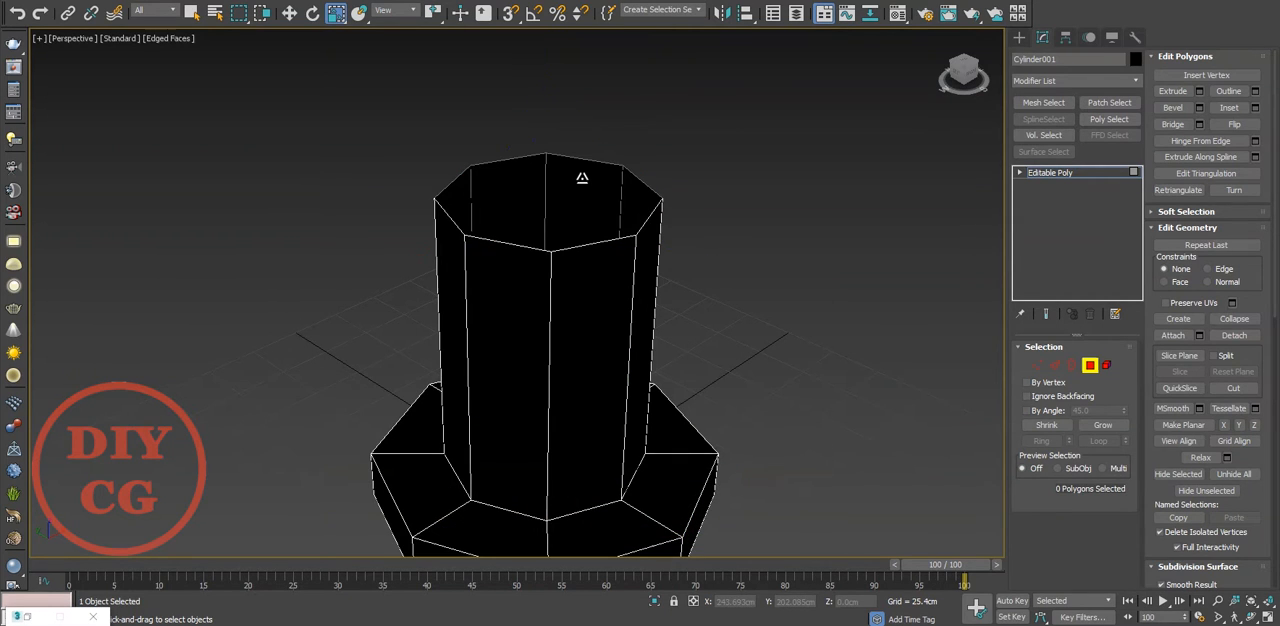
pyautogui.press('3')
pyautogui.click(588, 243)
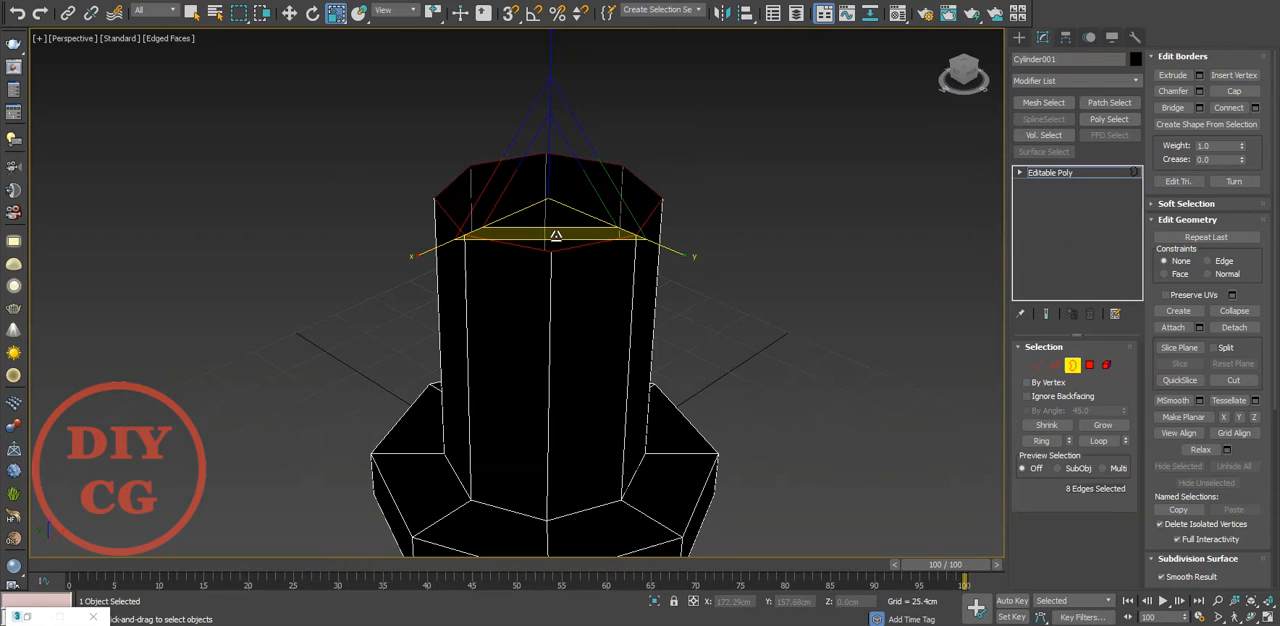
pyautogui.moveTo(556, 236); pyautogui.dragTo(563, 244)
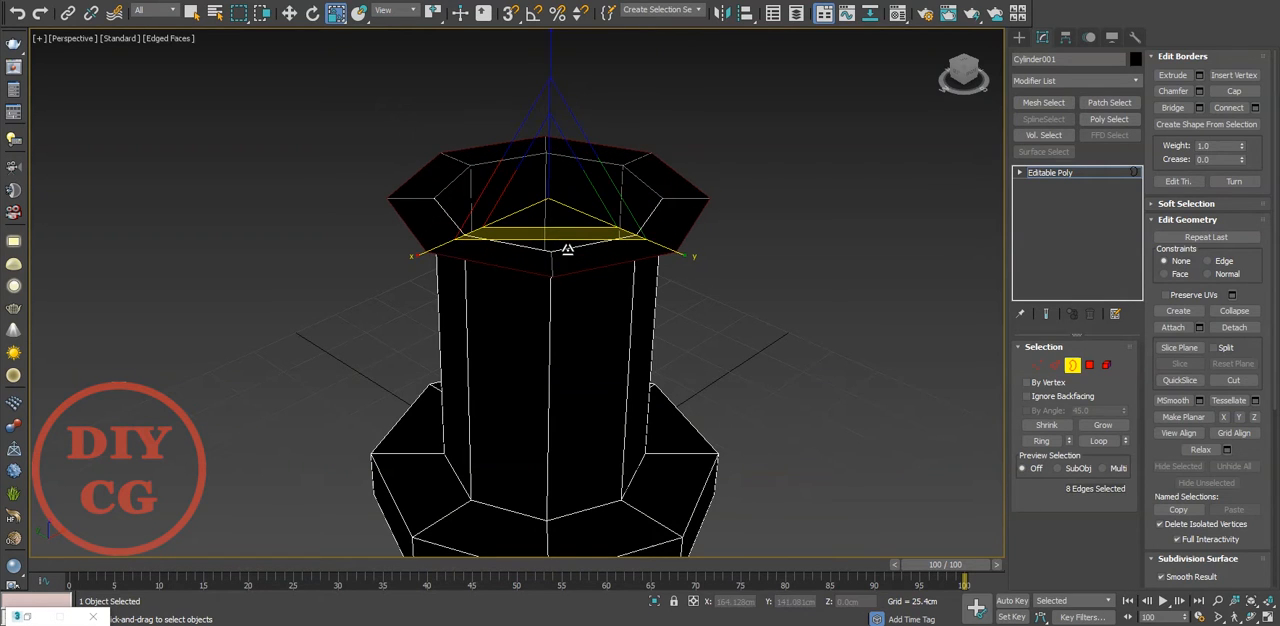
# Extend the rim's outer border upward into a side wall and cap the opening to close the head
pyautogui.press('w')
pyautogui.keyDown('shift'); pyautogui.moveTo(554, 120); pyautogui.dragTo(551, 77); pyautogui.keyUp('shift')
pyautogui.keyDown('alt'); pyautogui.moveTo(551, 77); pyautogui.dragTo(537, 157, button='middle'); pyautogui.keyUp('alt')
pyautogui.rightClick(522, 153)
pyautogui.click(508, 194)
# Inset the head's top polygon by 27.59 cm and raise the inner polygon slightly
pyautogui.press('4')
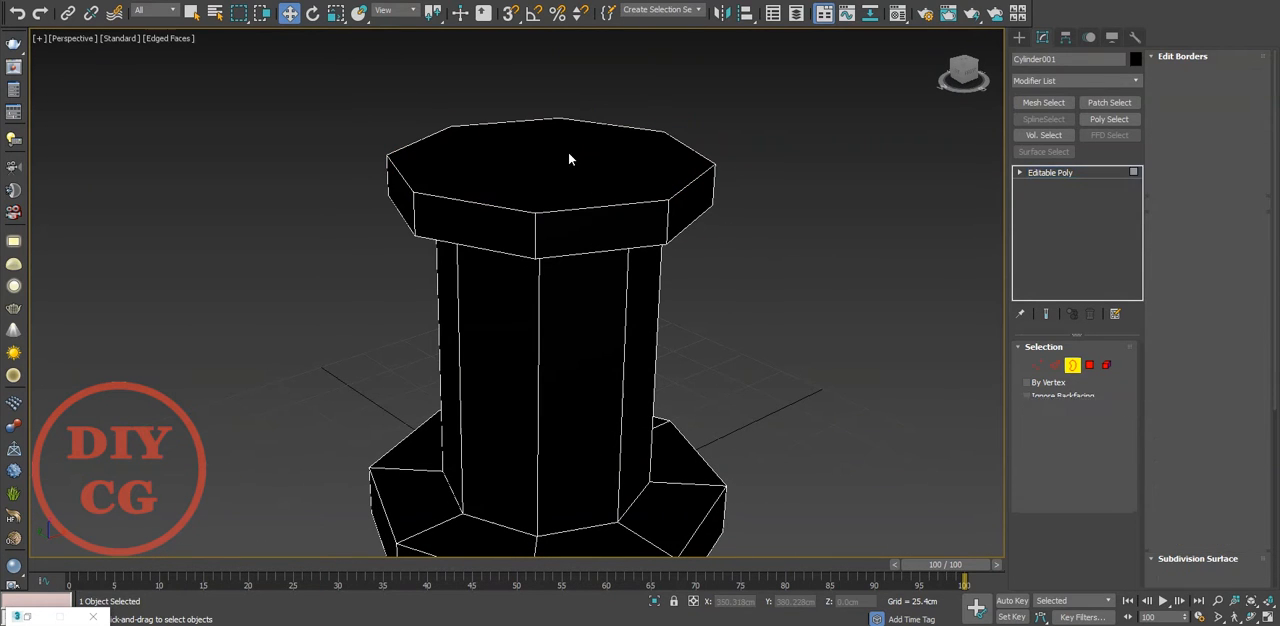
pyautogui.click(568, 152)
pyautogui.rightClick(568, 152)
pyautogui.click(545, 226)
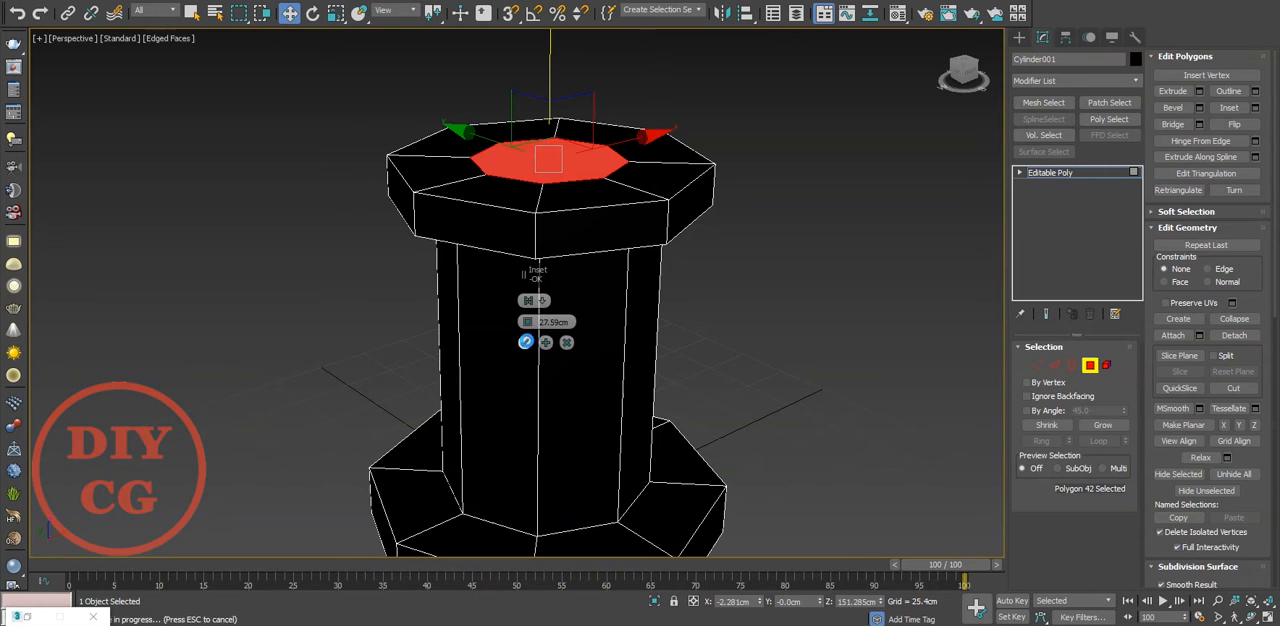
pyautogui.click(525, 342)
pyautogui.moveTo(542, 72); pyautogui.dragTo(553, 33)
# Scale the edge loop where the shaft meets the head's underside to 84% in X and Y, tapering the shaft
pyautogui.click(755, 236)
pyautogui.press('f')
pyautogui.press('1')
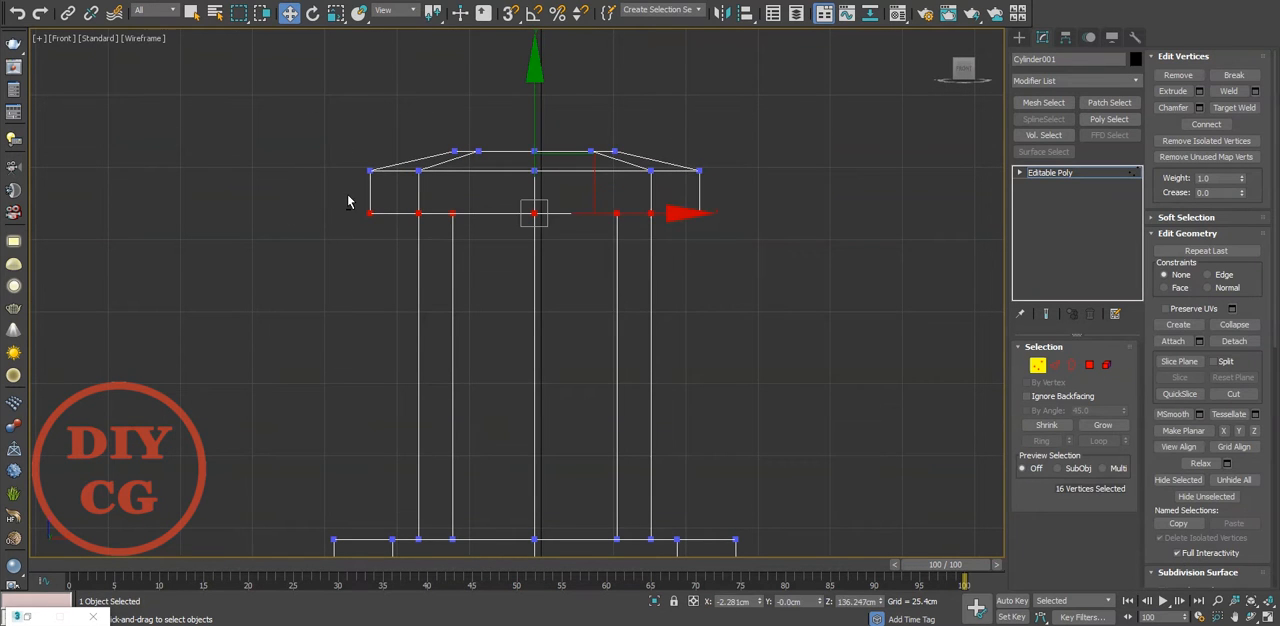
pyautogui.press('p')
pyautogui.press('z')
pyautogui.keyDown('alt'); pyautogui.moveTo(486, 323); pyautogui.dragTo(474, 240, button='middle'); pyautogui.keyUp('alt')
pyautogui.scroll(3, 474, 240)
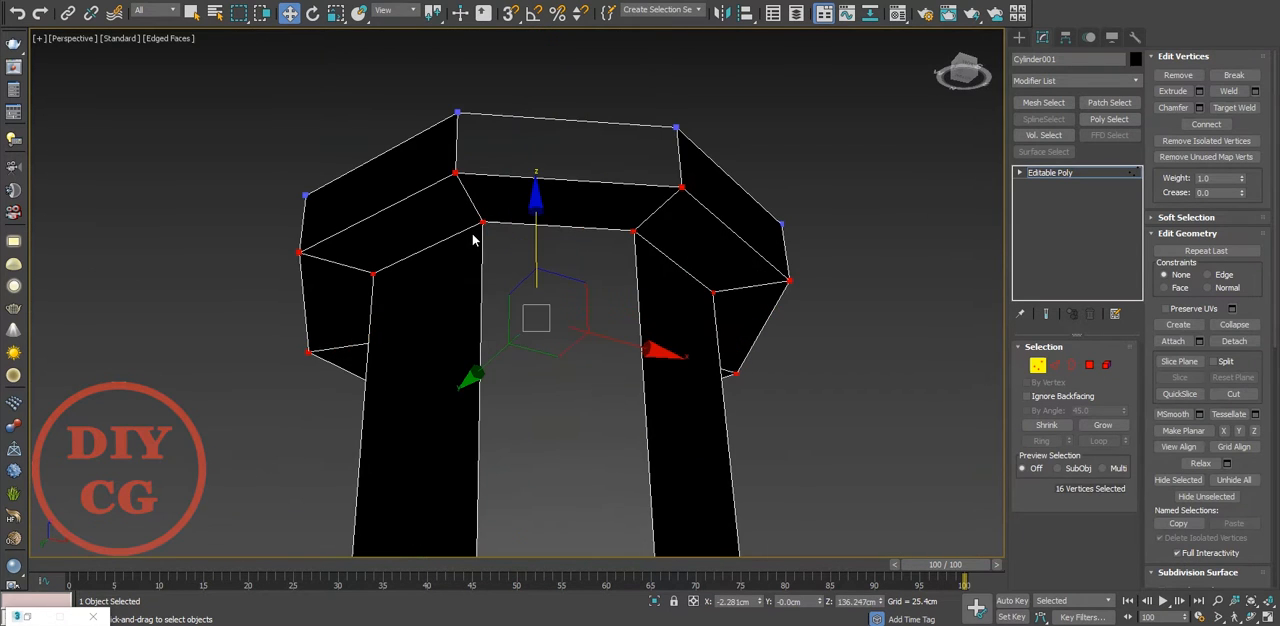
pyautogui.press('2')
pyautogui.doubleClick(462, 234)
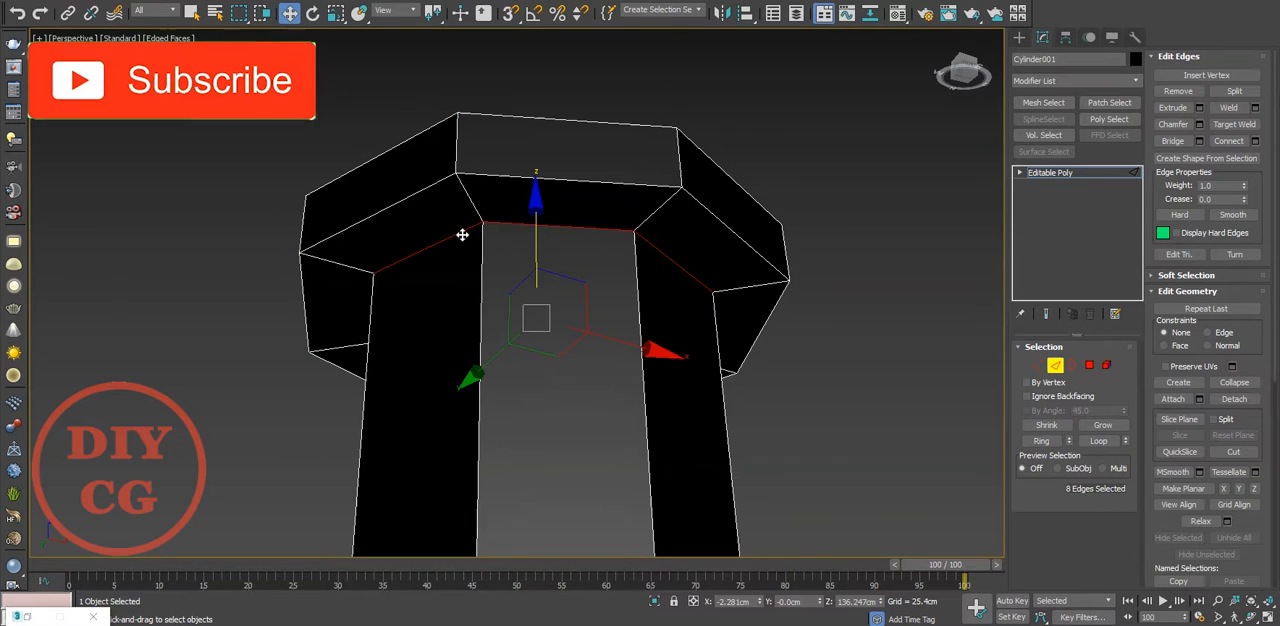
pyautogui.press('r')
pyautogui.moveTo(528, 296); pyautogui.dragTo(527, 290)
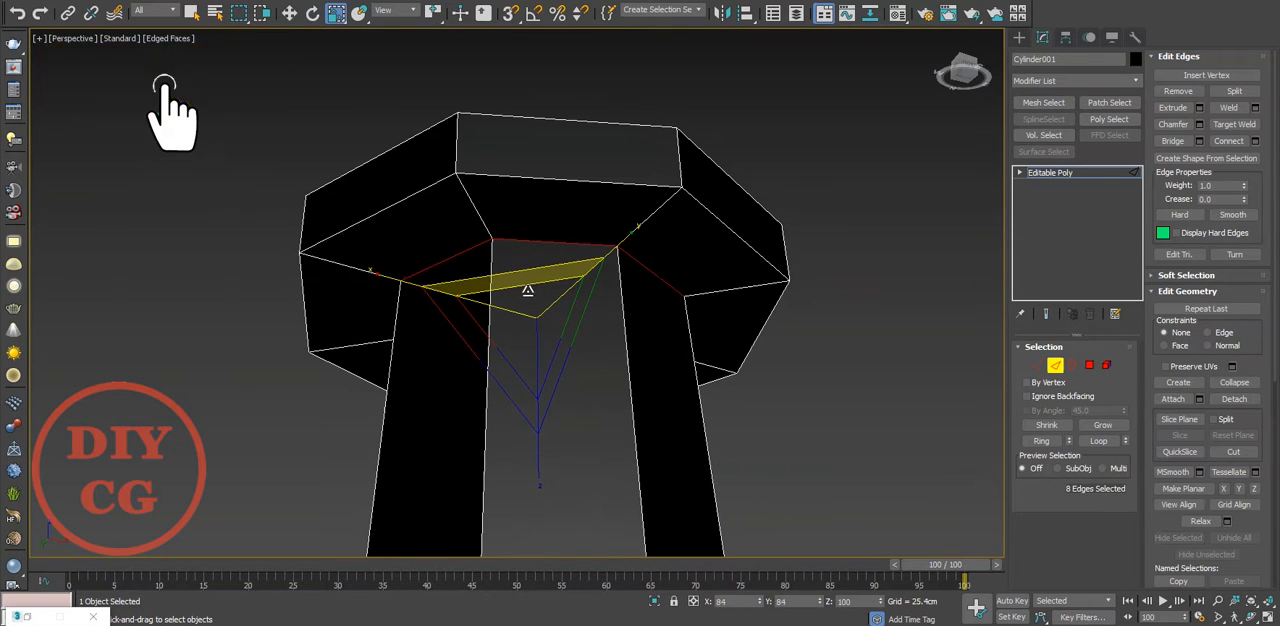
# Examine the model's head, shaft and base from different angles
pyautogui.press('4')
pyautogui.click(520, 160)
pyautogui.keyDown('shift'); pyautogui.click(424, 160); pyautogui.keyUp('shift')
pyautogui.moveTo(502, 256); pyautogui.dragTo(507, 265)
pyautogui.click(768, 248)
pyautogui.scroll(-5, 762, 246)
pyautogui.keyDown('alt'); pyautogui.moveTo(755, 245); pyautogui.dragTo(800, 306, button='middle'); pyautogui.keyUp('alt')
pyautogui.scroll(5, 661, 342)
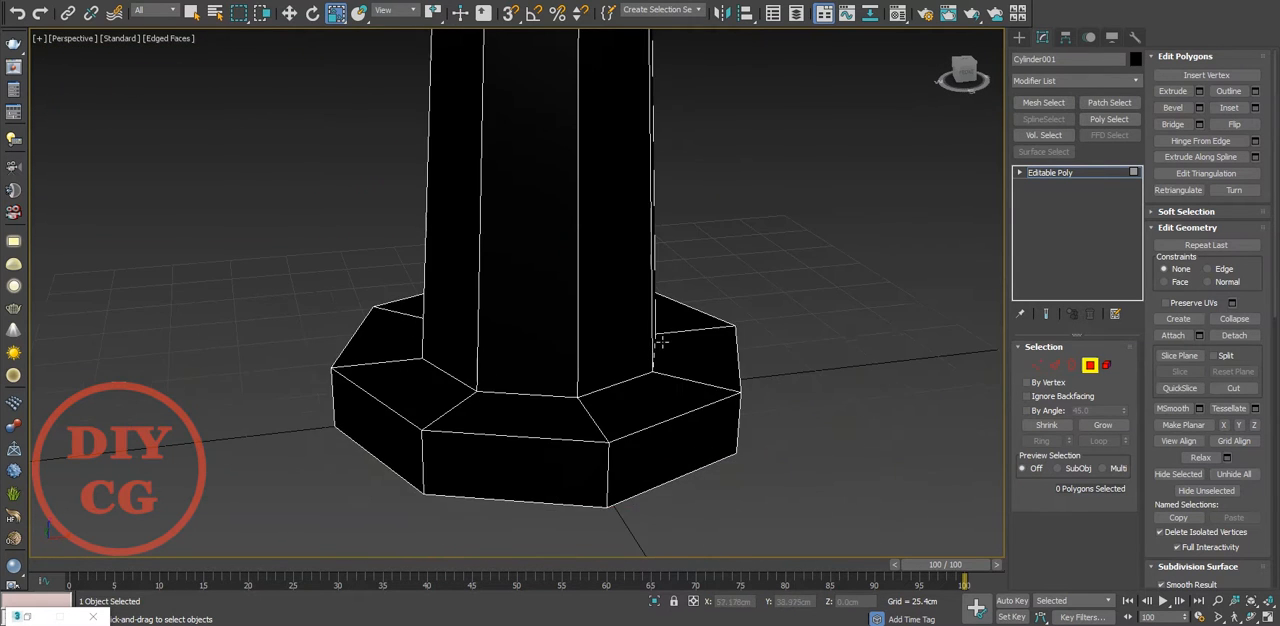
pyautogui.scroll(-8, 661, 342)
pyautogui.scroll(4, 752, 226)
# Apply a TurboSmooth modifier with 2 iterations to the object and turn off the edged-faces display
pyautogui.click(1076, 80)
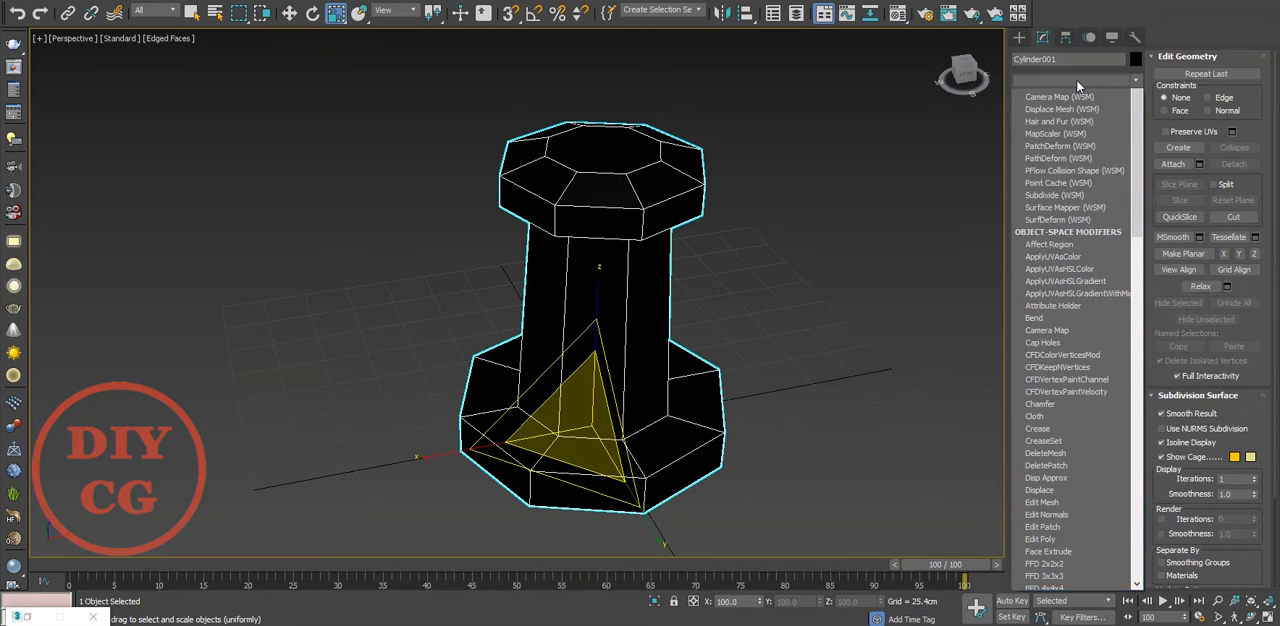
pyautogui.click(1072, 243)
pyautogui.click(843, 286)
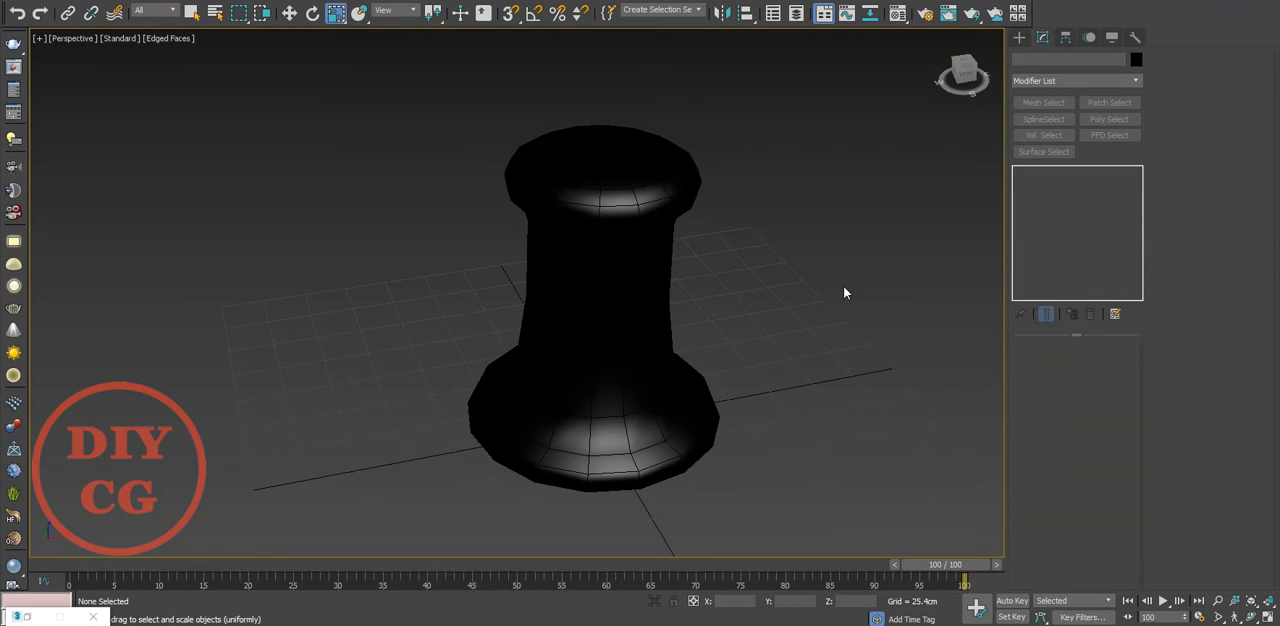
pyautogui.press('F4')
pyautogui.click(672, 268)
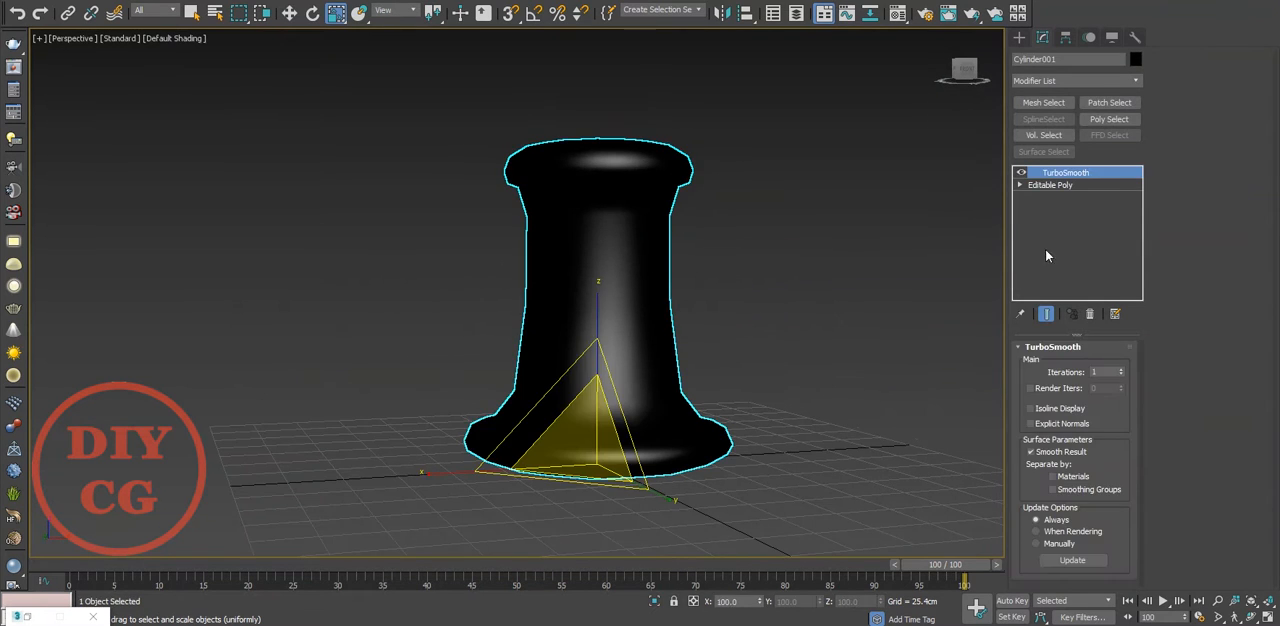
# Assign the light grey material from the Material Editor to the object
pyautogui.press('m')
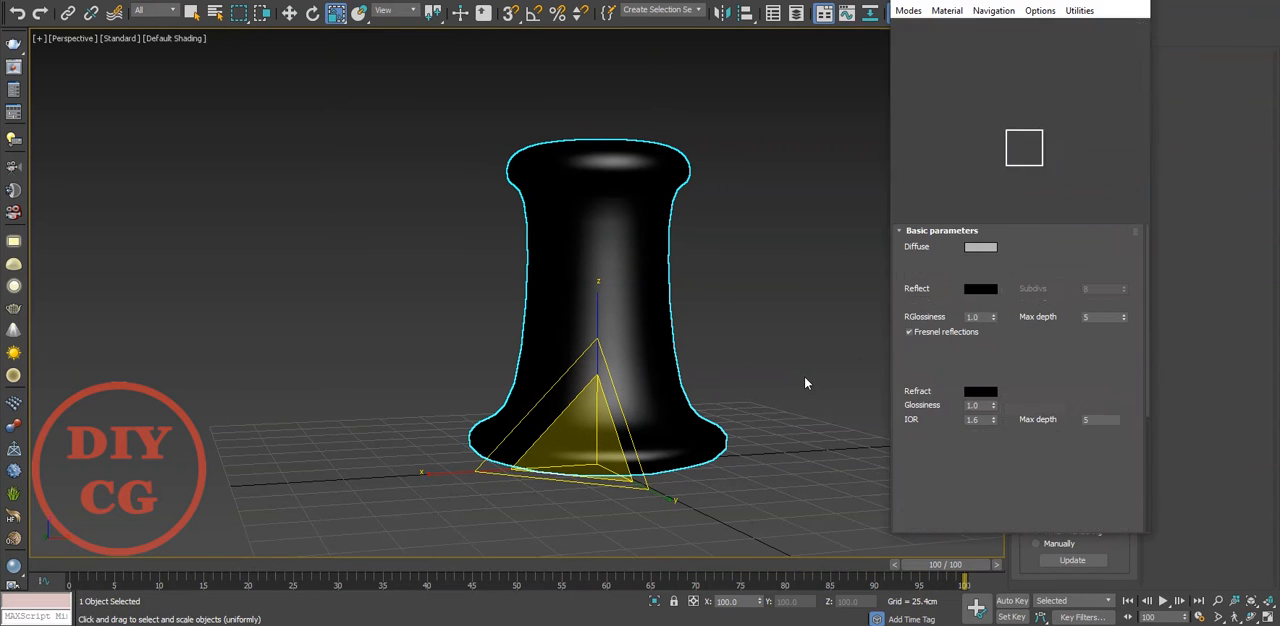
pyautogui.click(955, 190)
pyautogui.press('m')
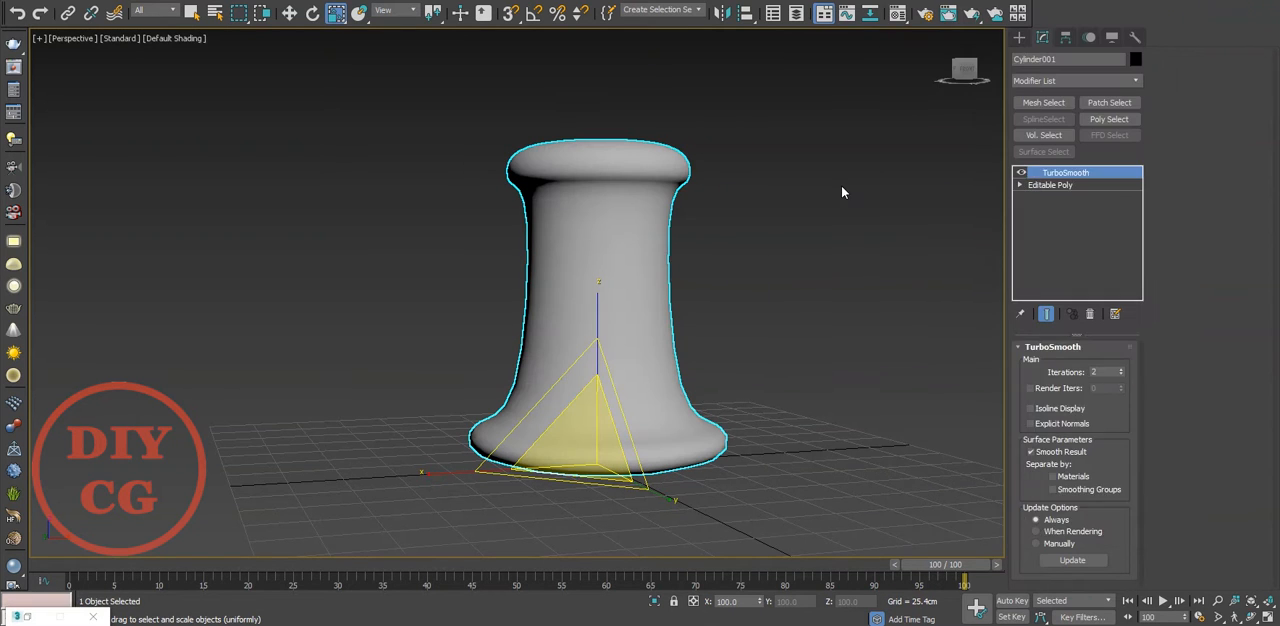
# Turn the edged-faces display back on and increase the TurboSmooth iterations by one
pyautogui.click(777, 228)
pyautogui.press('F4')
pyautogui.moveTo(614, 327)
pyautogui.keyDown('alt'); pyautogui.mouseDown(button='middle')
pyautogui.moveTo(610, 250)
pyautogui.moveTo(610, 330)
pyautogui.mouseUp(button='middle'); pyautogui.keyUp('alt')
pyautogui.click(609, 330)
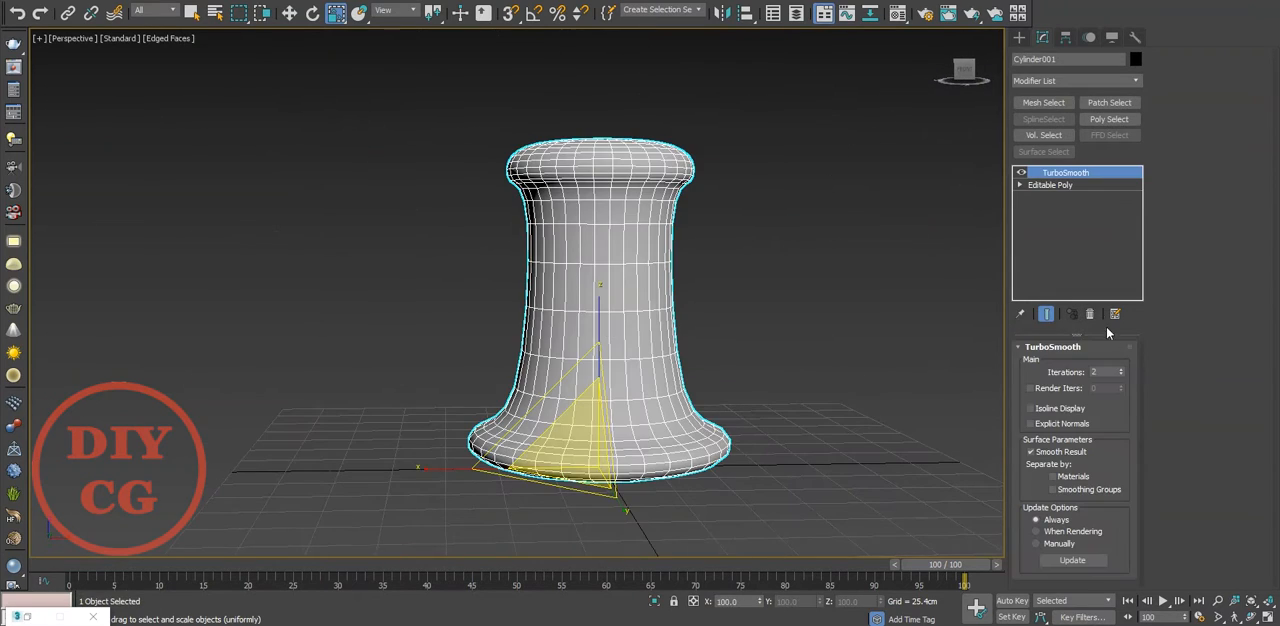
pyautogui.click(1122, 369)
# Enter vertex editing on the Editable Poly level with the smoothed end result shown
pyautogui.click(1052, 185)
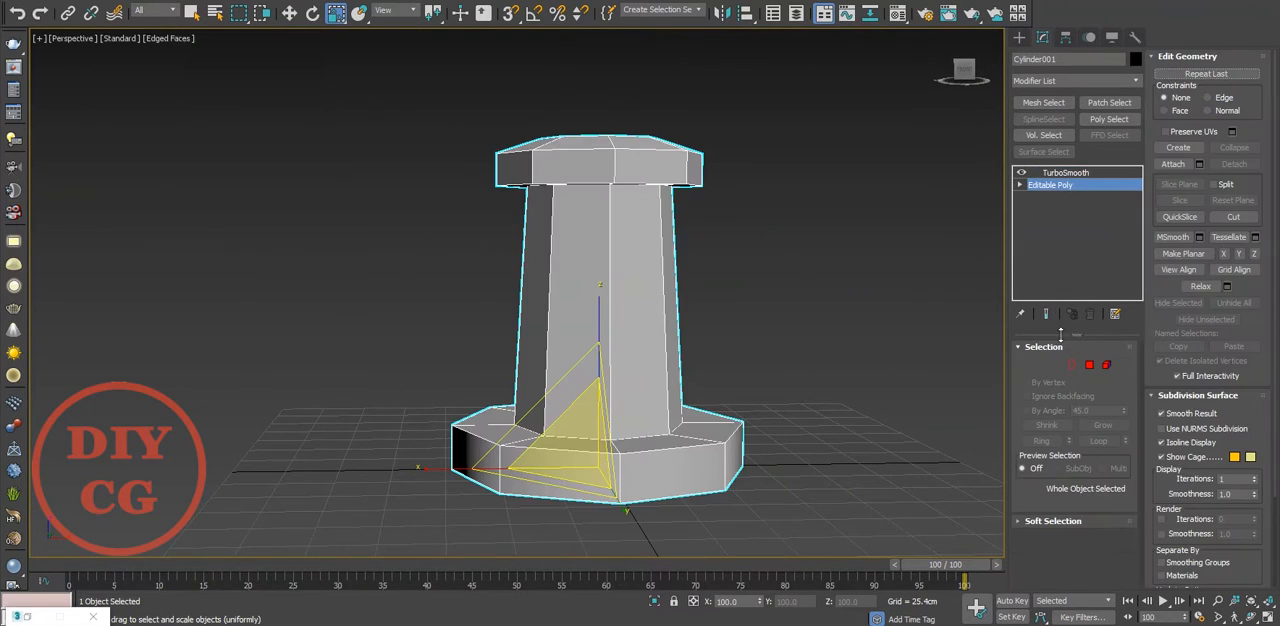
pyautogui.click(1038, 366)
pyautogui.scroll(-5, 1167, 490)
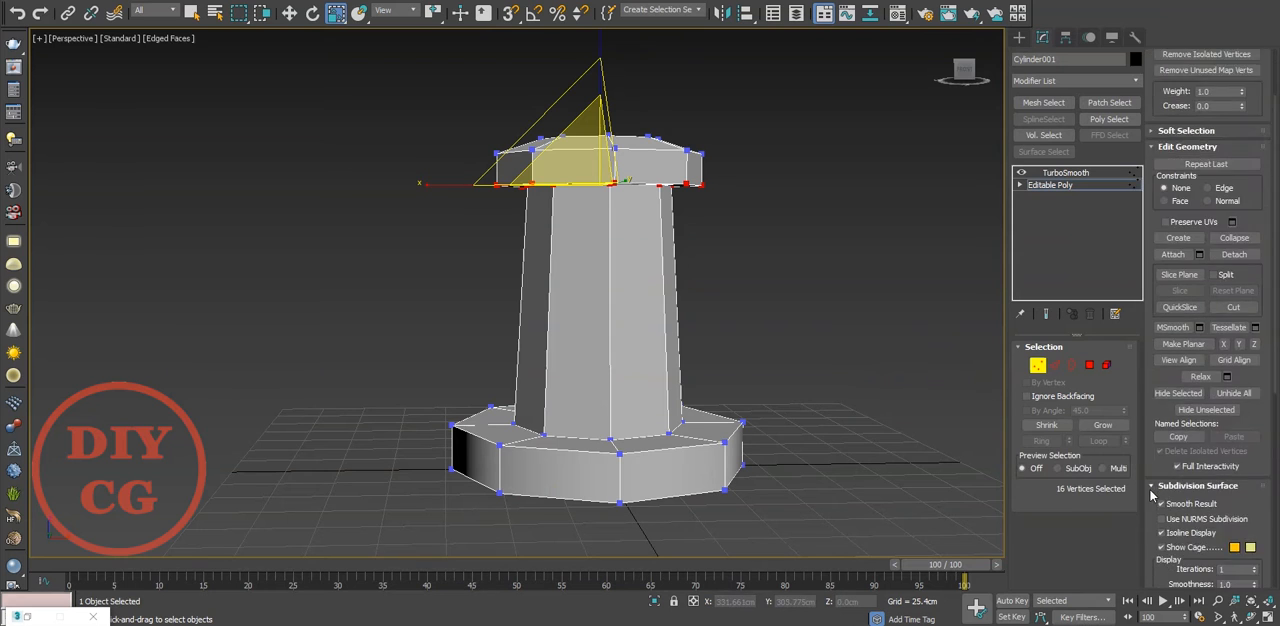
pyautogui.click(1046, 314)
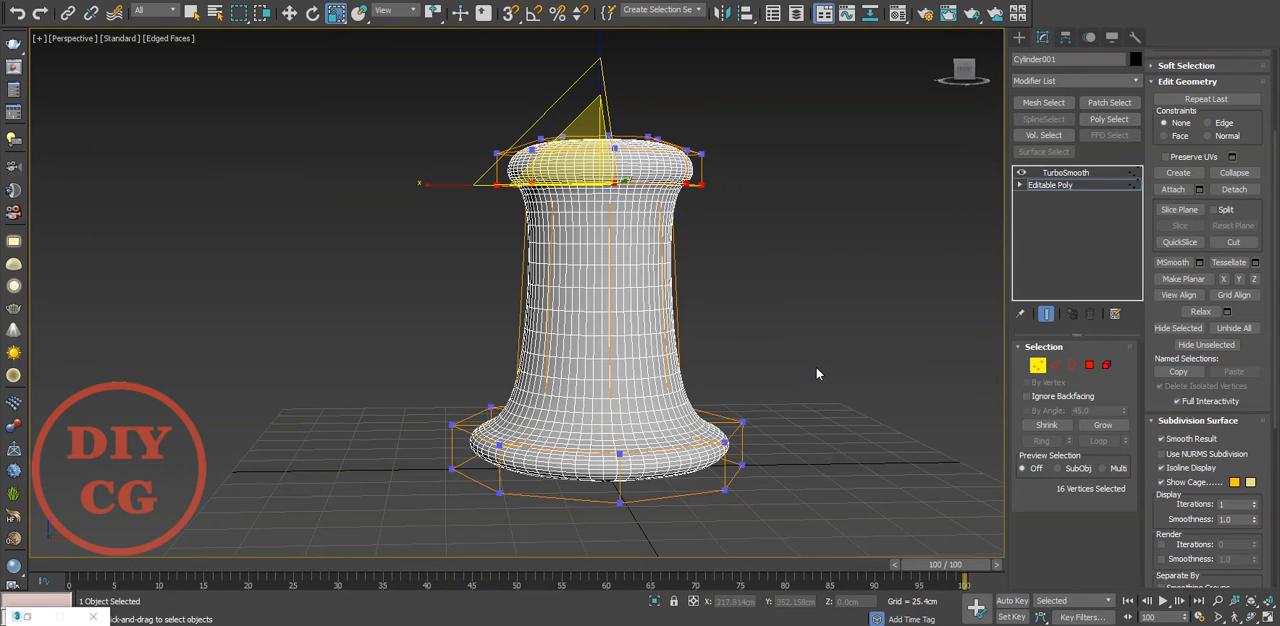
# Raise the vertices along the base's upper side to about Z 42.5 cm to make the base thicker
pyautogui.press('f')
pyautogui.press('F3')
pyautogui.scroll(3, 729, 386)
pyautogui.moveTo(408, 495); pyautogui.dragTo(408, 496)
pyautogui.scroll(3, 410, 495)
pyautogui.press('w')
pyautogui.moveTo(631, 332); pyautogui.dragTo(642, 272)
pyautogui.press('p')
pyautogui.keyDown('alt'); pyautogui.moveTo(643, 272); pyautogui.dragTo(606, 300, button='middle'); pyautogui.keyUp('alt')
pyautogui.moveTo(606, 300); pyautogui.dragTo(613, 270, button='middle')
# Connect the base's vertical side edges with 2 segments and a pinch of 20
pyautogui.press('f')
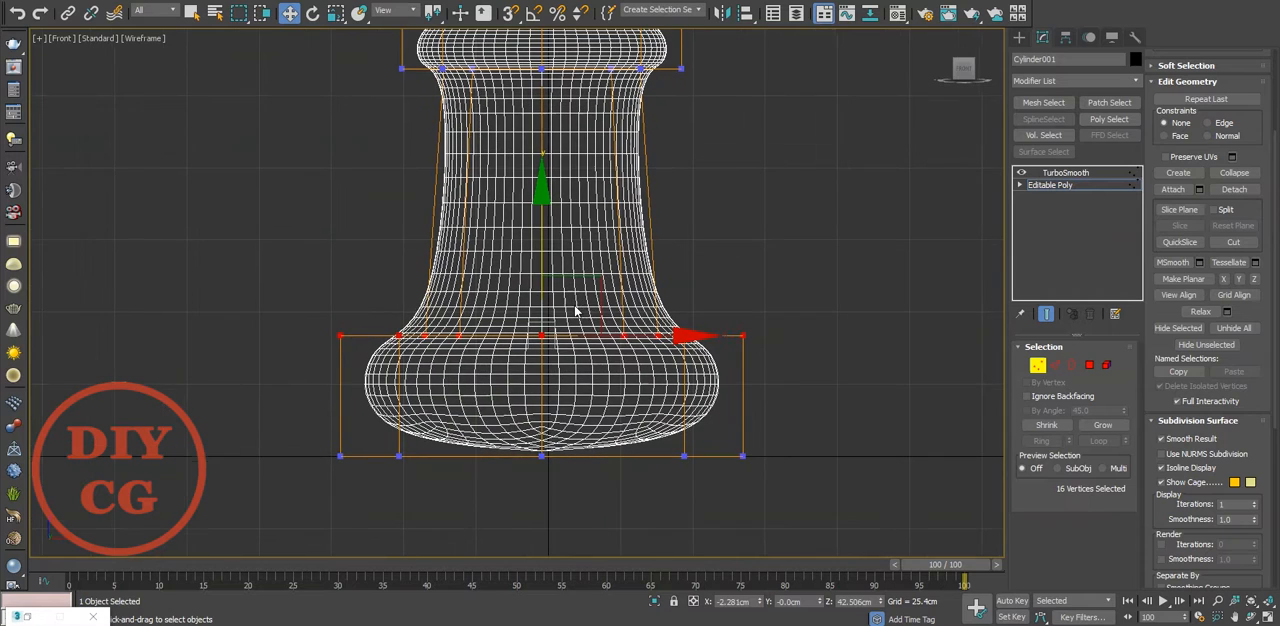
pyautogui.press('2')
pyautogui.rightClick(507, 396)
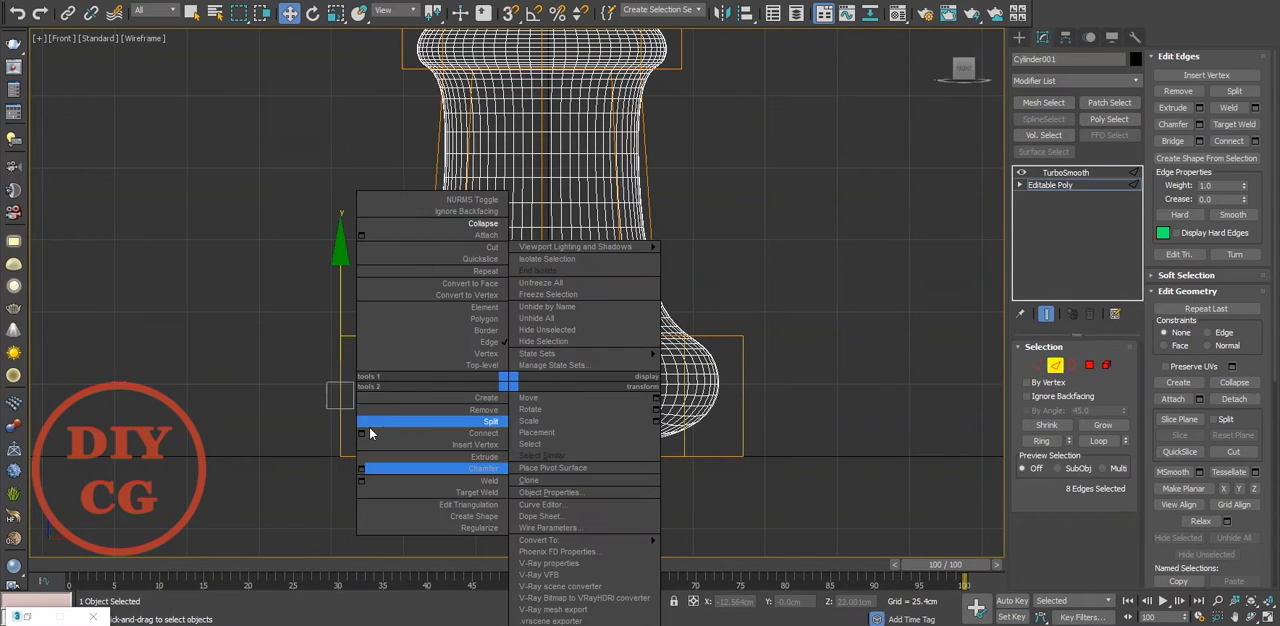
pyautogui.click(449, 429)
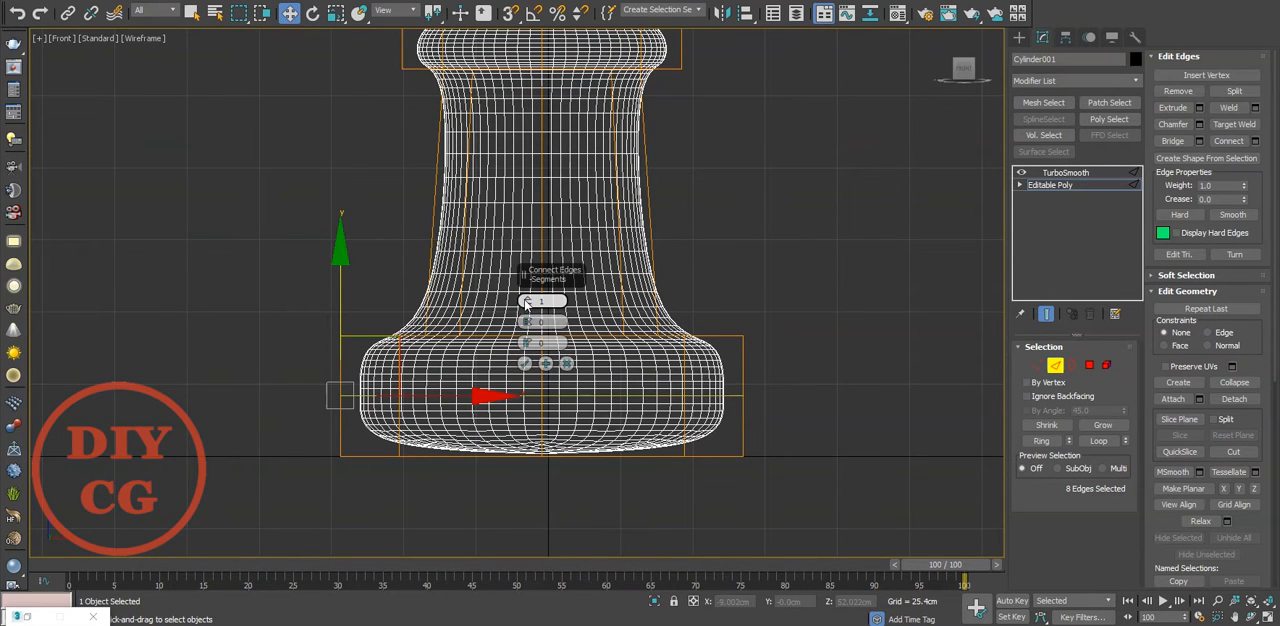
pyautogui.click(527, 300)
pyautogui.moveTo(527, 321); pyautogui.dragTo(533, 271)
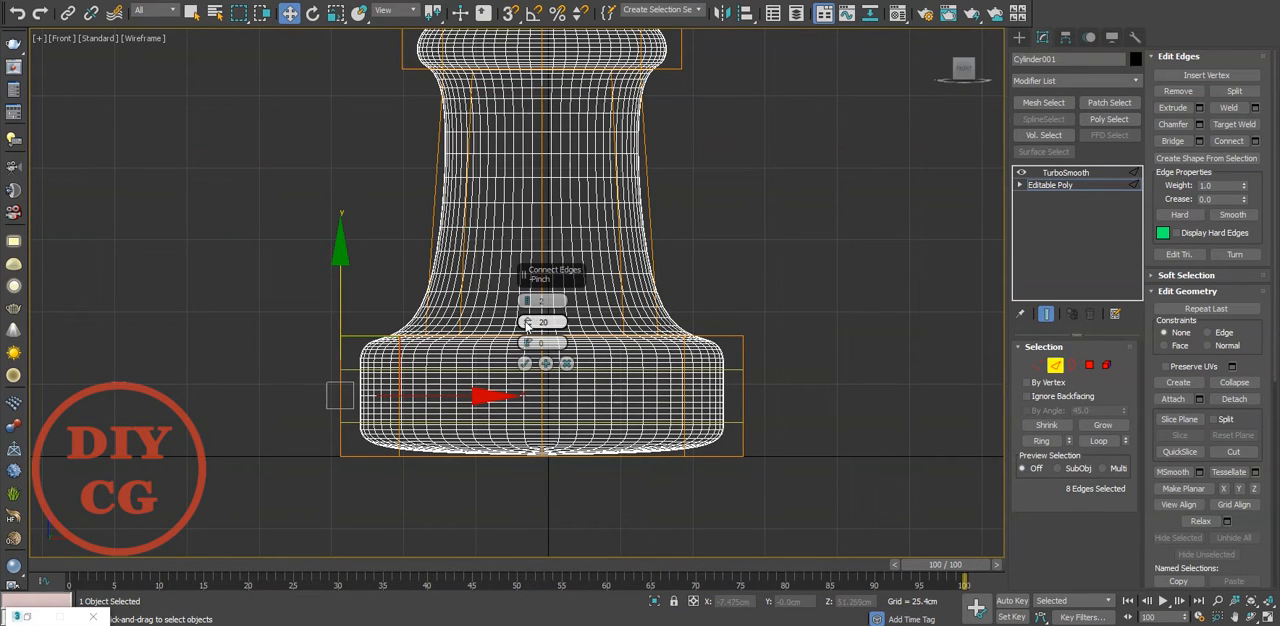
pyautogui.click(771, 211)
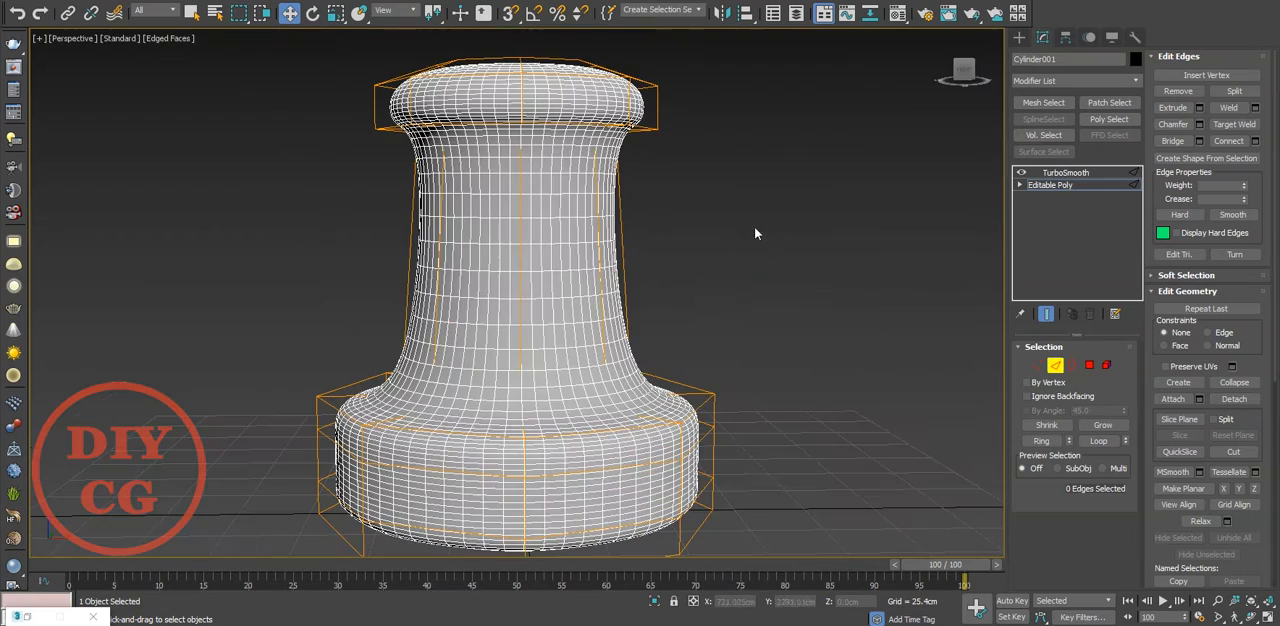
# Select the edge loop where the shaft meets the base and raise it to Z 57.4 cm
pyautogui.scroll(5, 444, 413)
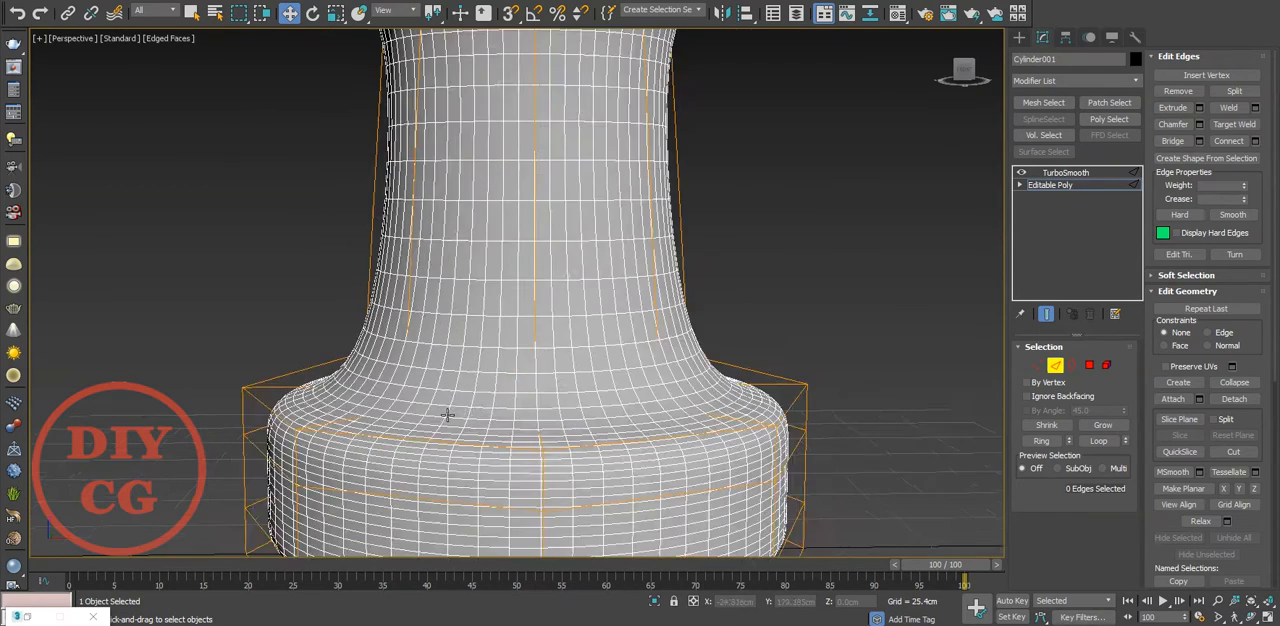
pyautogui.press('2')
pyautogui.press('F3')
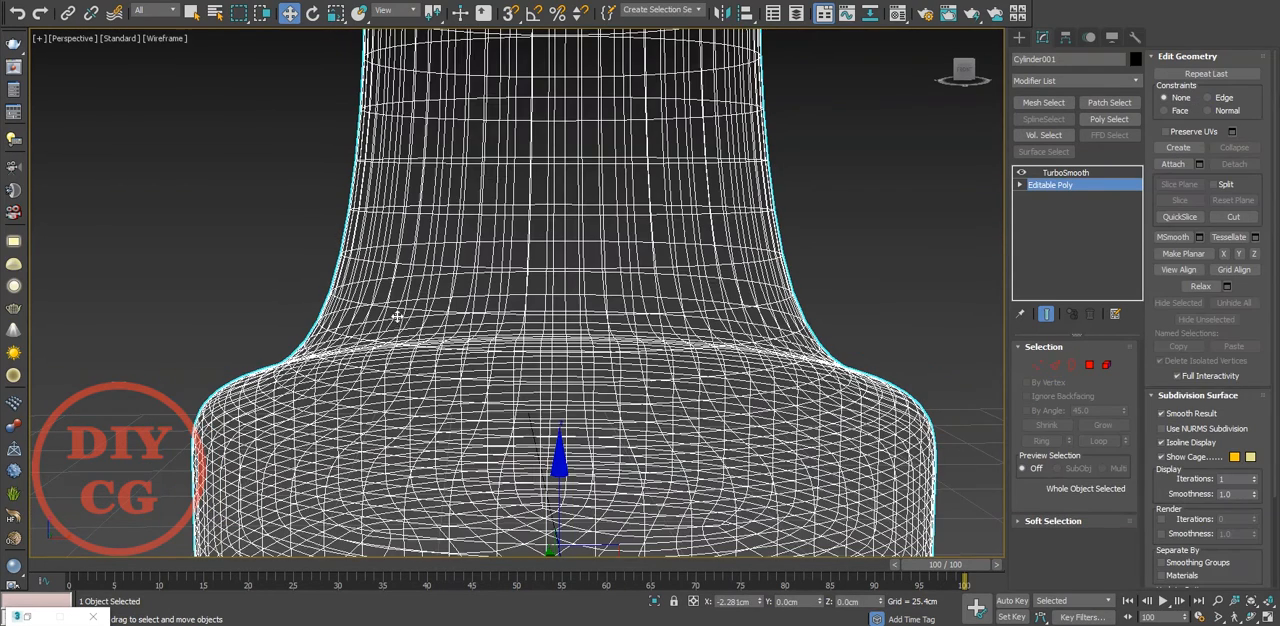
pyautogui.press('2')
pyautogui.doubleClick(399, 407)
pyautogui.press('2')
pyautogui.press('2')
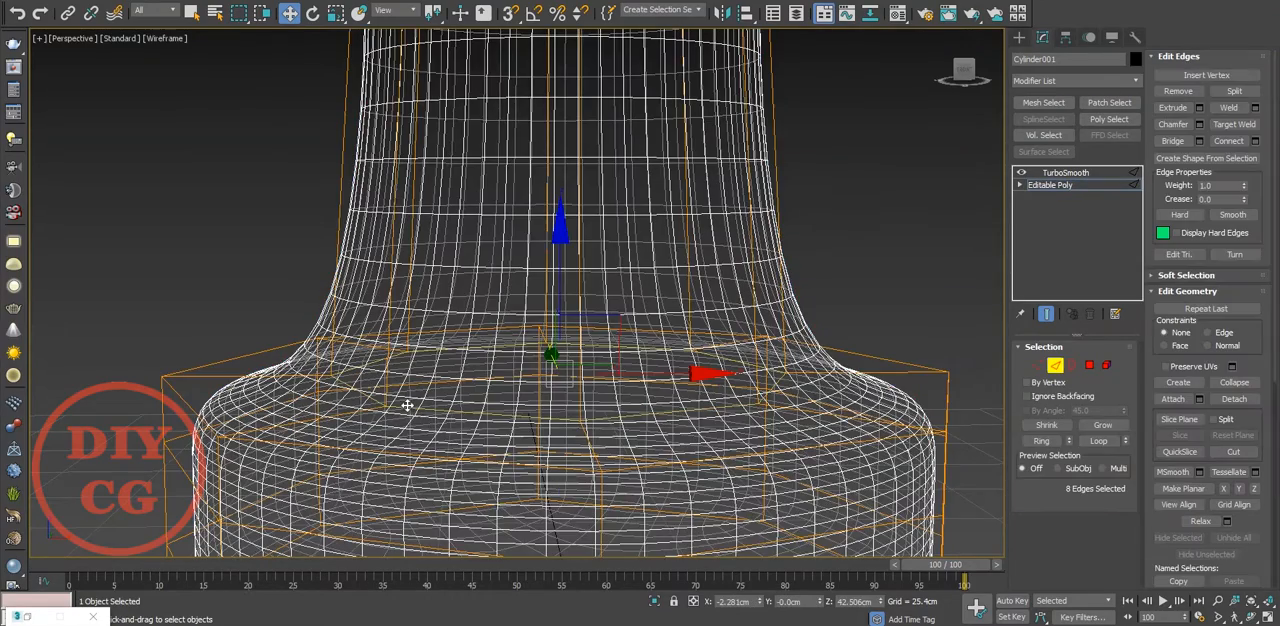
pyautogui.press('F3')
pyautogui.moveTo(556, 287); pyautogui.dragTo(575, 199)
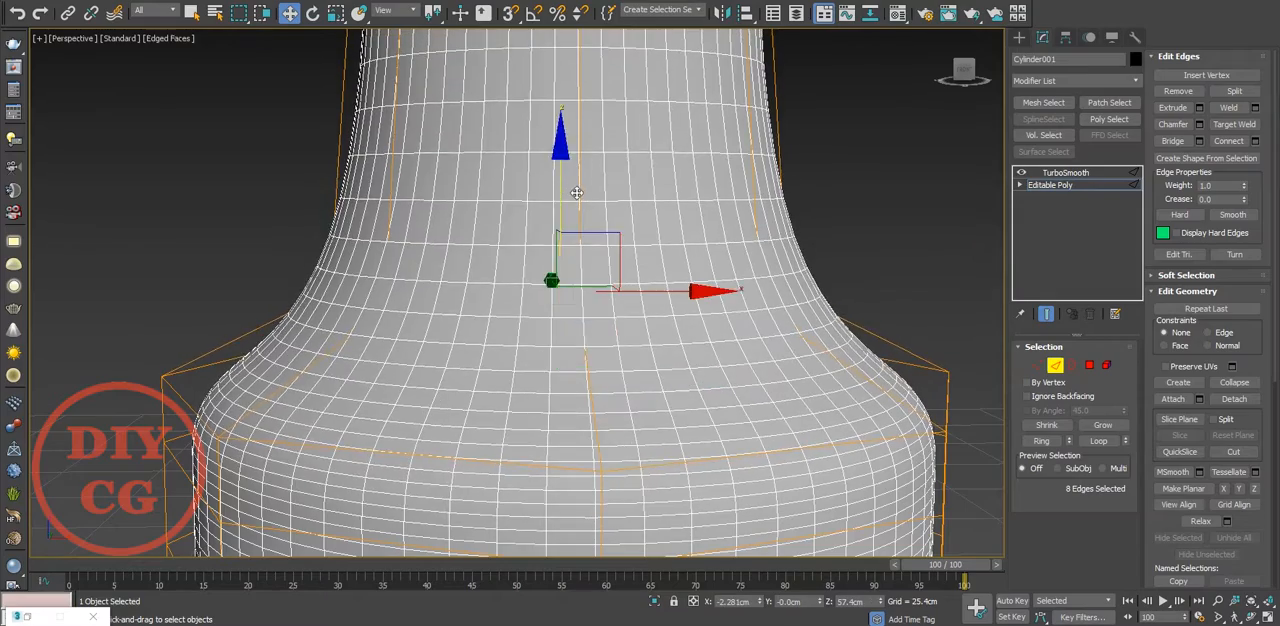
# Raise the shaft's lower edge loop further, to about Z 59.8 cm
pyautogui.press('f')
pyautogui.press('s')
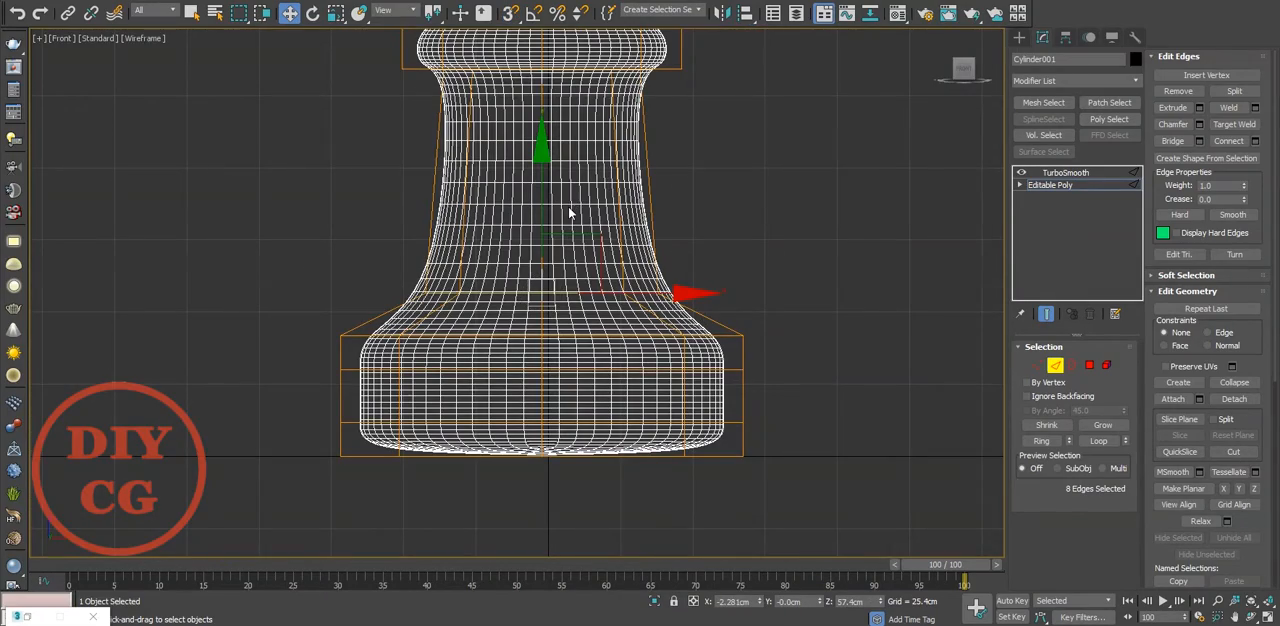
pyautogui.press('p')
pyautogui.moveTo(549, 361)
pyautogui.keyDown('alt'); pyautogui.mouseDown(button='middle')
pyautogui.moveTo(434, 361)
pyautogui.moveTo(486, 232)
pyautogui.moveTo(560, 230)
pyautogui.moveTo(664, 265)
pyautogui.moveTo(528, 263)
pyautogui.moveTo(516, 400)
pyautogui.mouseUp(button='middle'); pyautogui.keyUp('alt')
# Select the edge loop where the shaft meets the head and lower it to about Z 126.8 cm
pyautogui.keyDown('alt'); pyautogui.moveTo(526, 268); pyautogui.dragTo(412, 201, button='middle'); pyautogui.keyUp('alt')
pyautogui.scroll(5, 412, 201)
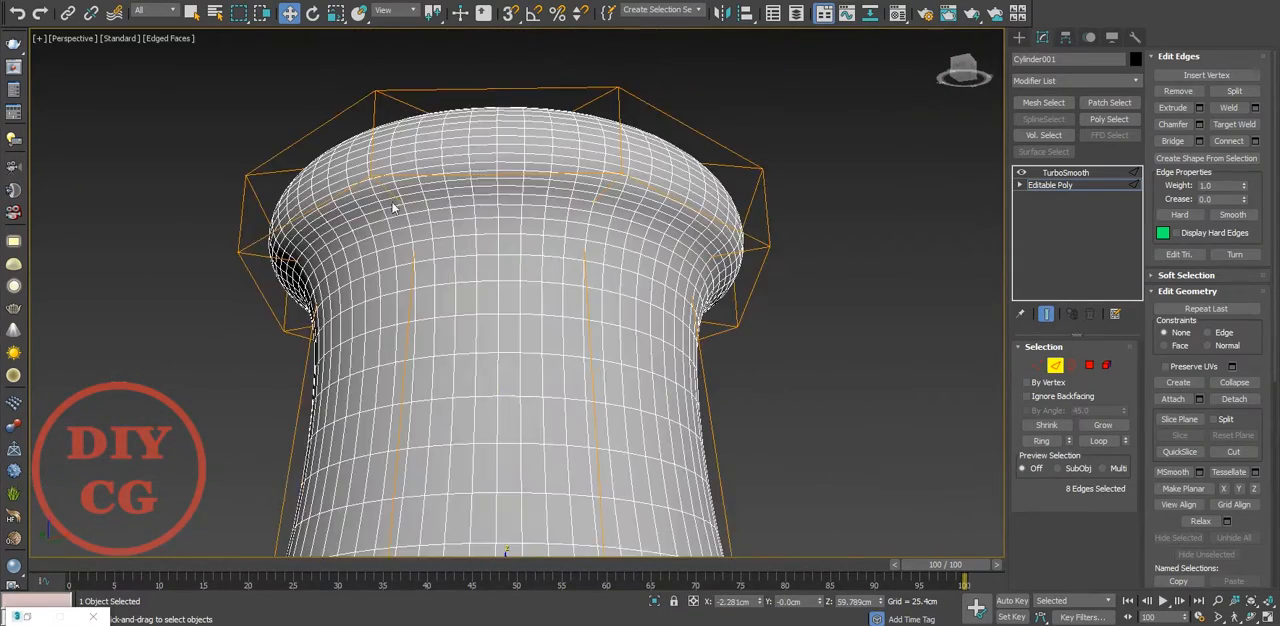
pyautogui.scroll(2, 410, 201)
pyautogui.press('F3')
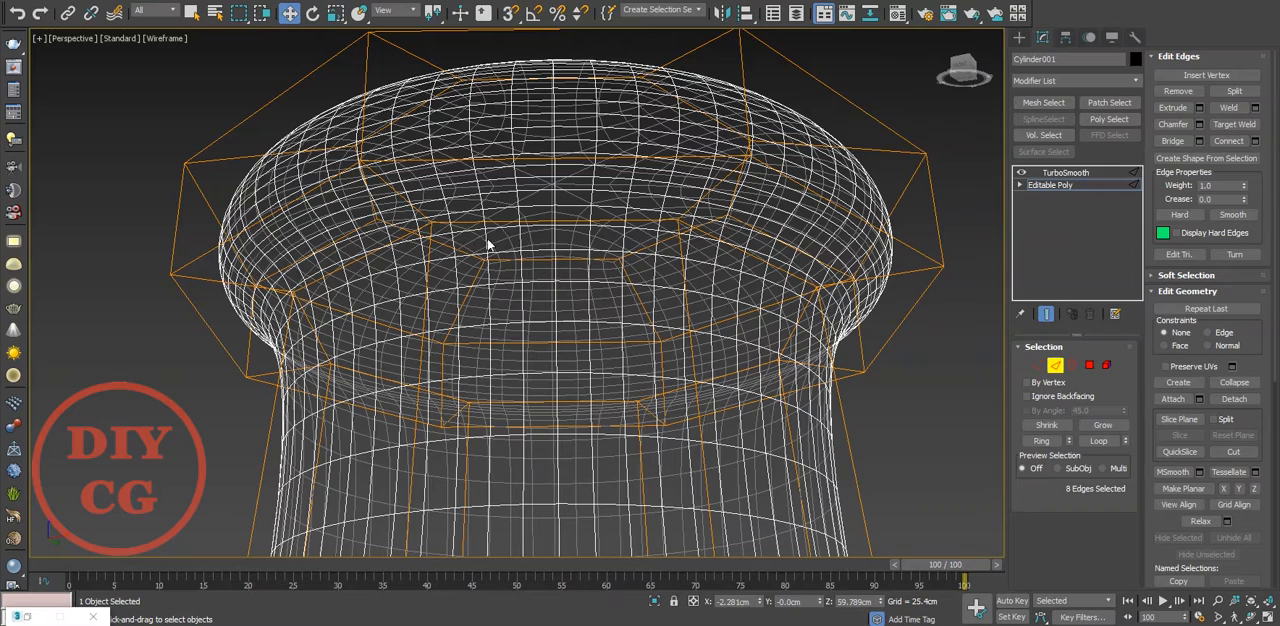
pyautogui.press('F3')
pyautogui.moveTo(561, 252); pyautogui.dragTo(563, 287)
pyautogui.click(1045, 314)
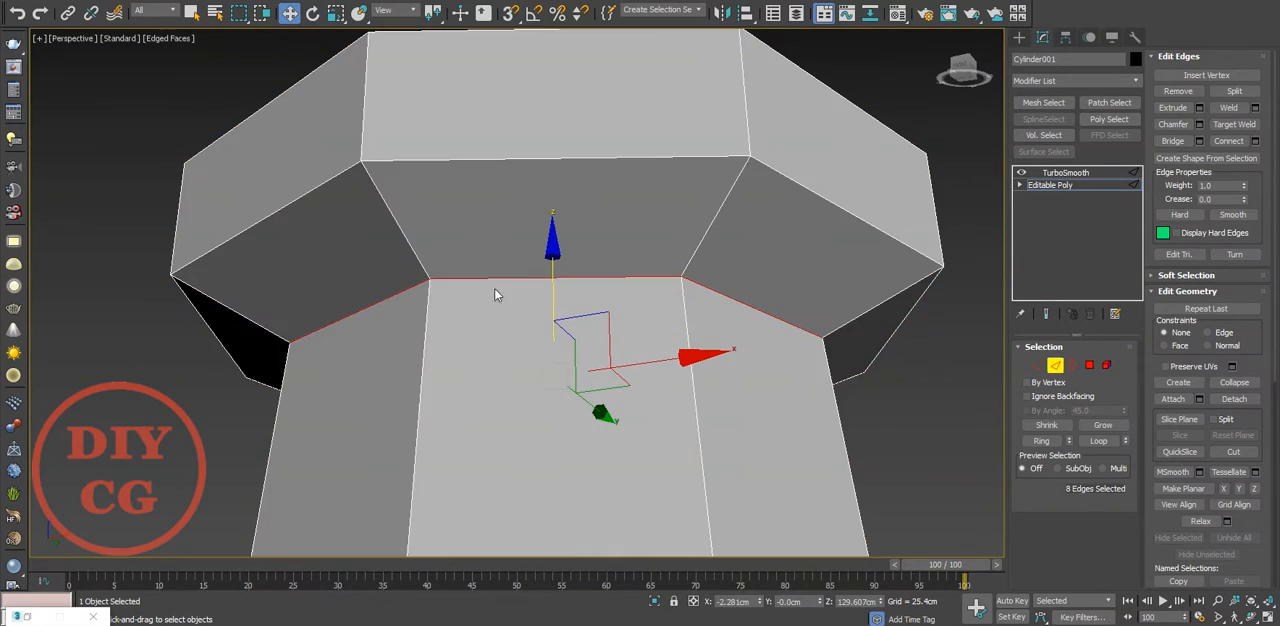
pyautogui.click(1045, 314)
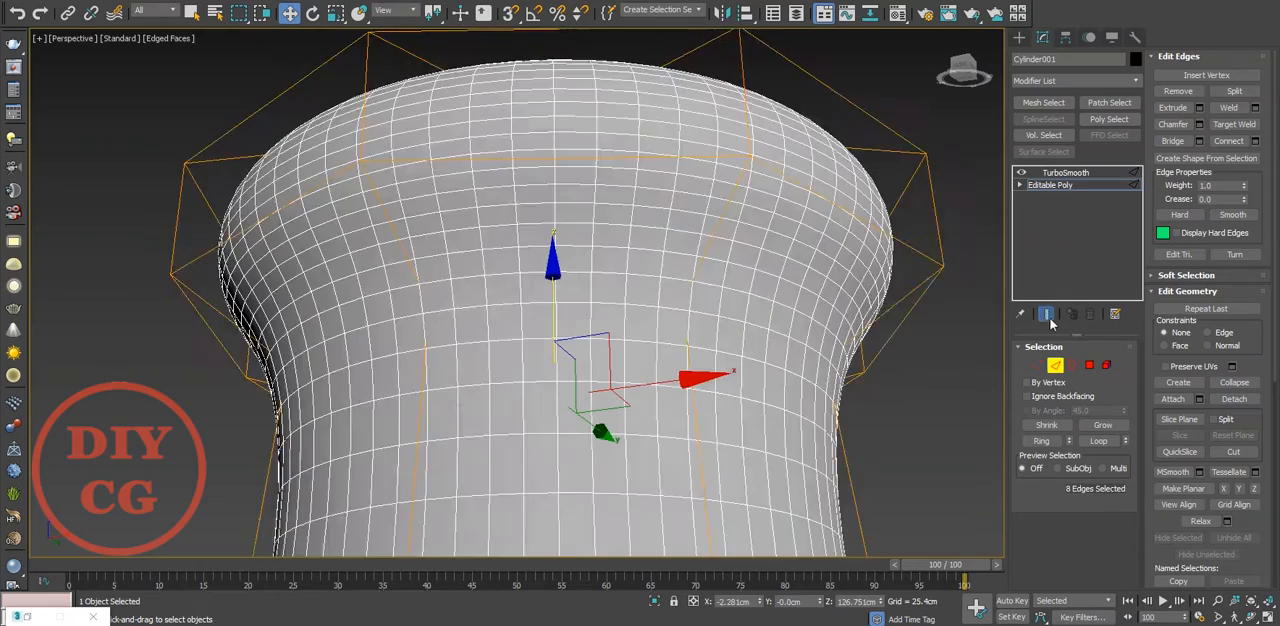
# Insert an edge loop around the head's side, close to its upper rim, with Swift Loop
pyautogui.scroll(-5, 730, 308)
pyautogui.keyDown('alt'); pyautogui.moveTo(730, 308); pyautogui.dragTo(622, 295, button='middle'); pyautogui.keyUp('alt')
pyautogui.scroll(-3, 610, 270)
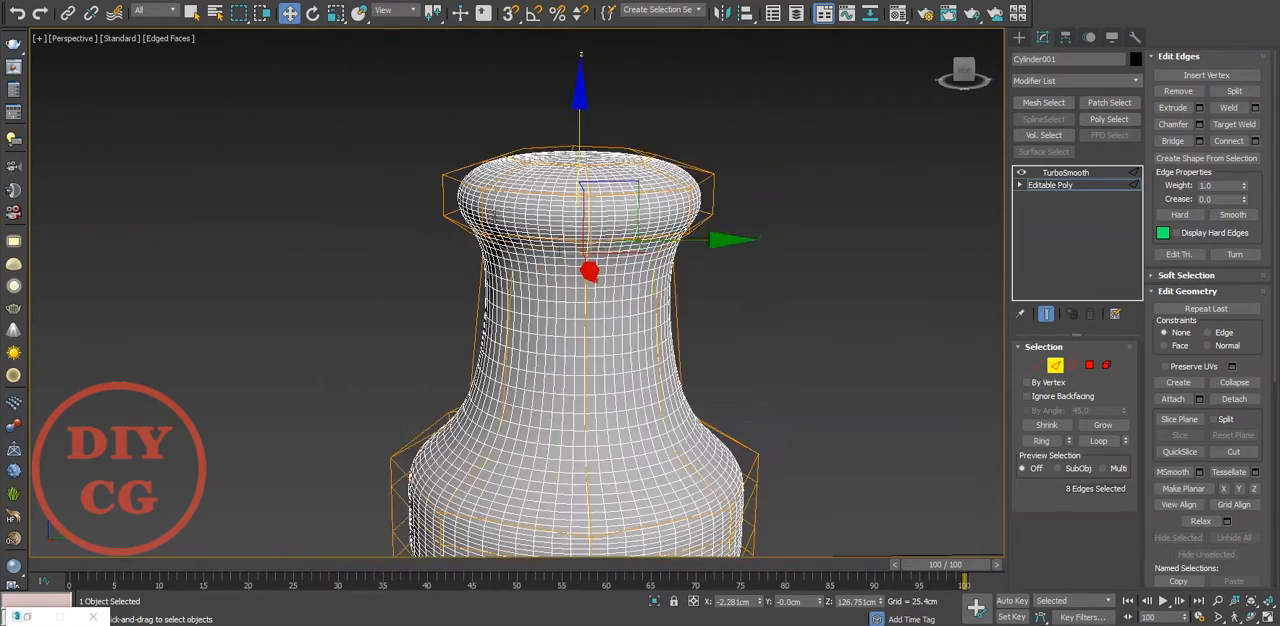
pyautogui.scroll(5, 410, 180)
pyautogui.press('2')
pyautogui.press('2')
pyautogui.doubleClick(418, 167)
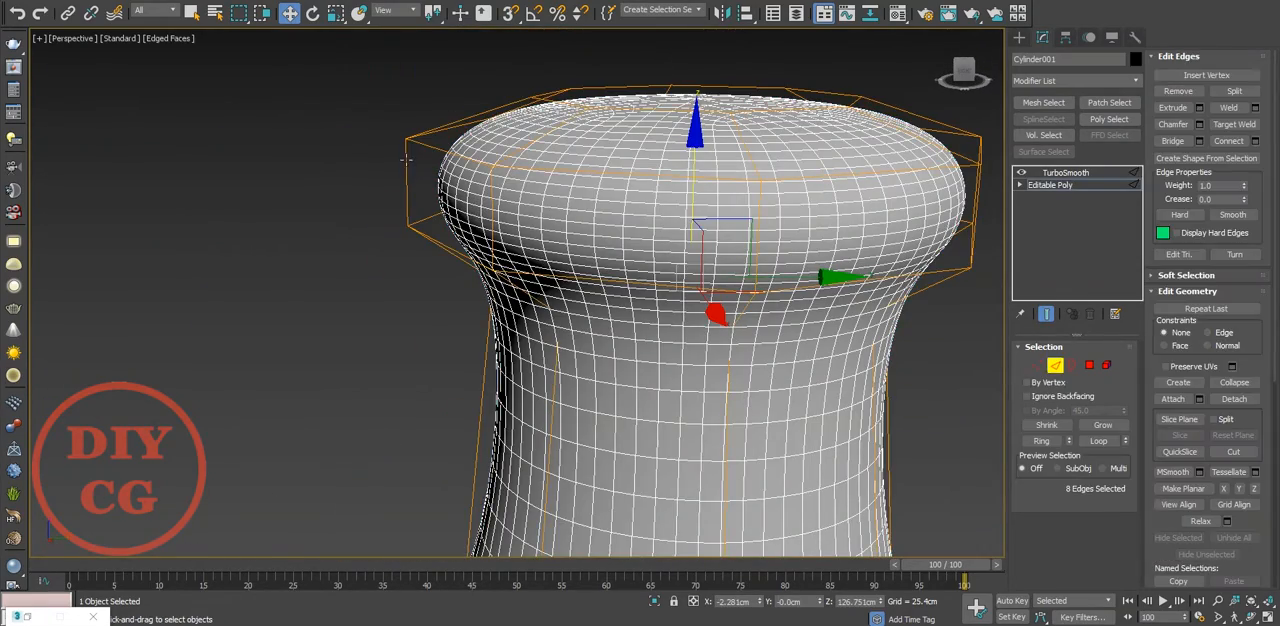
pyautogui.write('xsw')
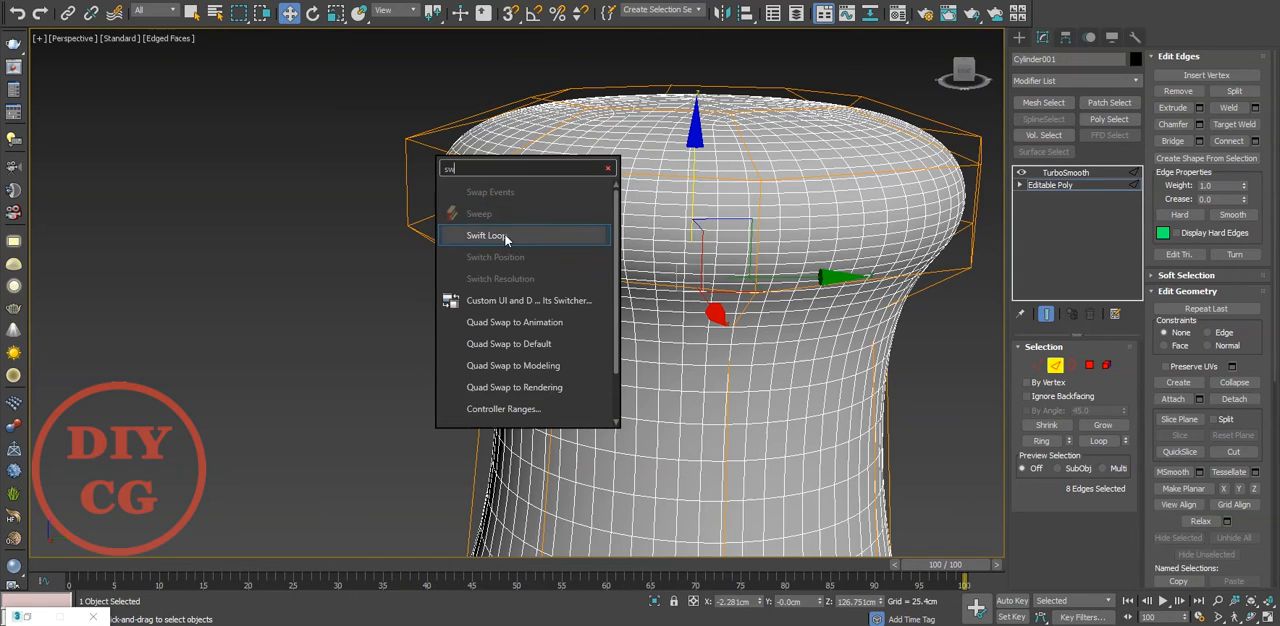
pyautogui.click(503, 238)
pyautogui.click(498, 162)
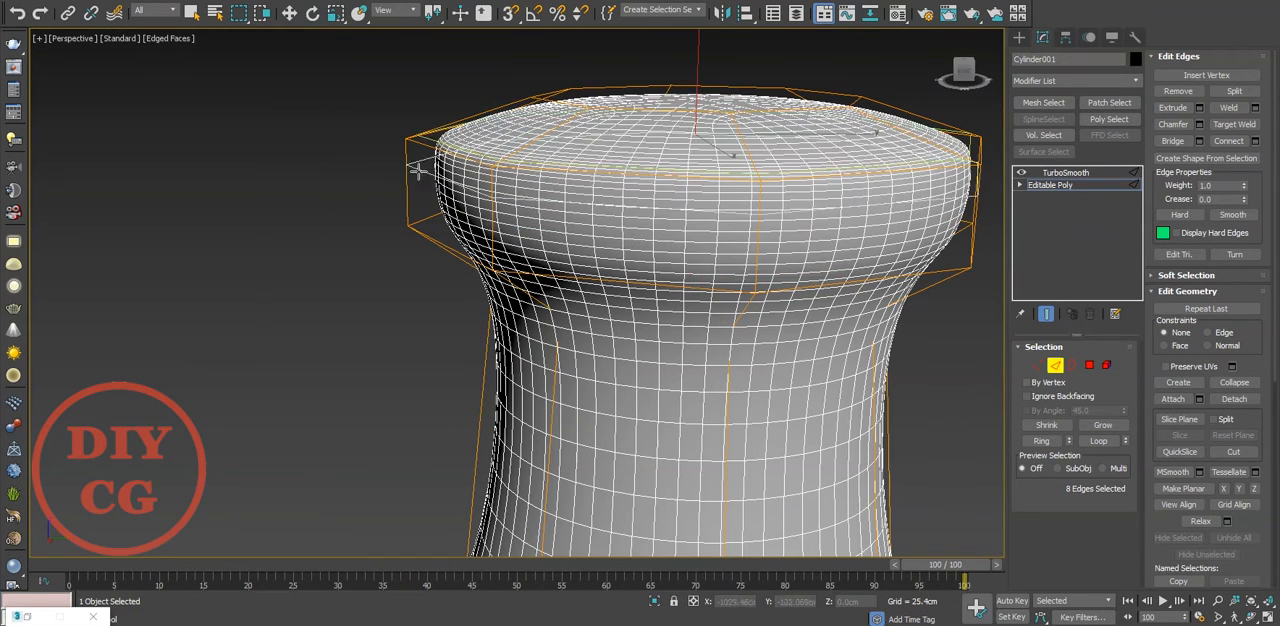
# Add Swift Loop edge loops around the shaft near the head and near the base, and clear the selection
pyautogui.scroll(-4, 380, 179)
pyautogui.keyDown('alt'); pyautogui.moveTo(380, 179); pyautogui.dragTo(392, 212, button='middle'); pyautogui.keyUp('alt')
pyautogui.scroll(8, 507, 215)
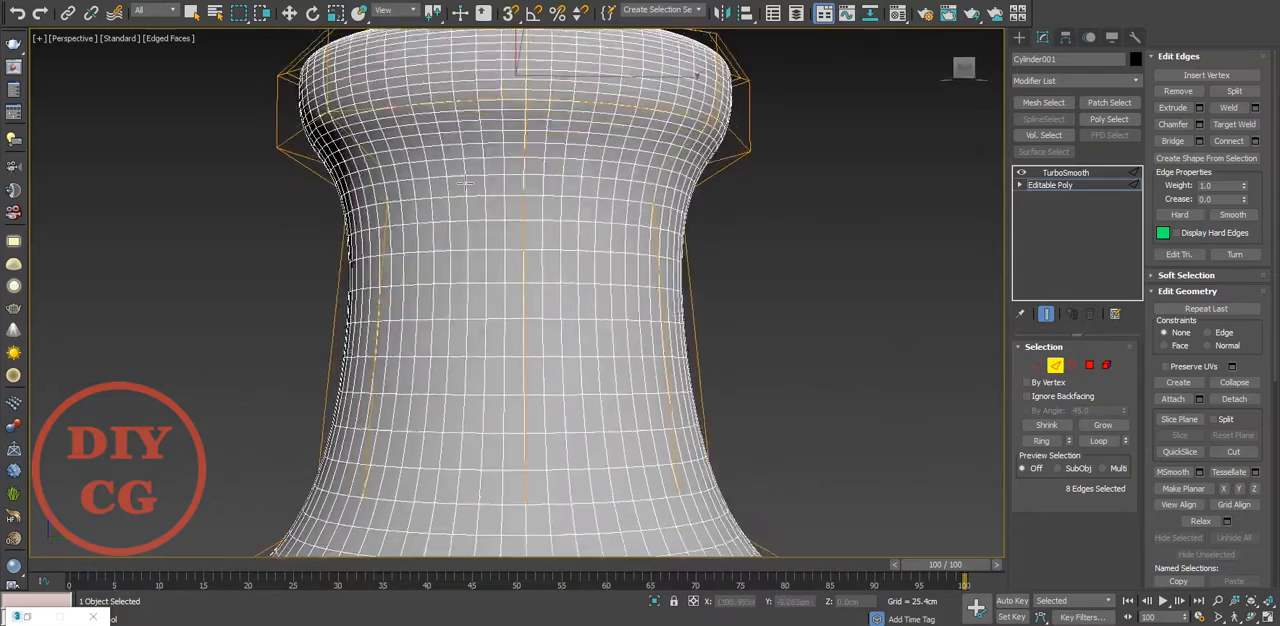
pyautogui.moveTo(364, 126); pyautogui.dragTo(387, 146)
pyautogui.scroll(-5, 491, 177)
pyautogui.keyDown('alt'); pyautogui.moveTo(491, 177); pyautogui.dragTo(678, 241, button='middle'); pyautogui.keyUp('alt')
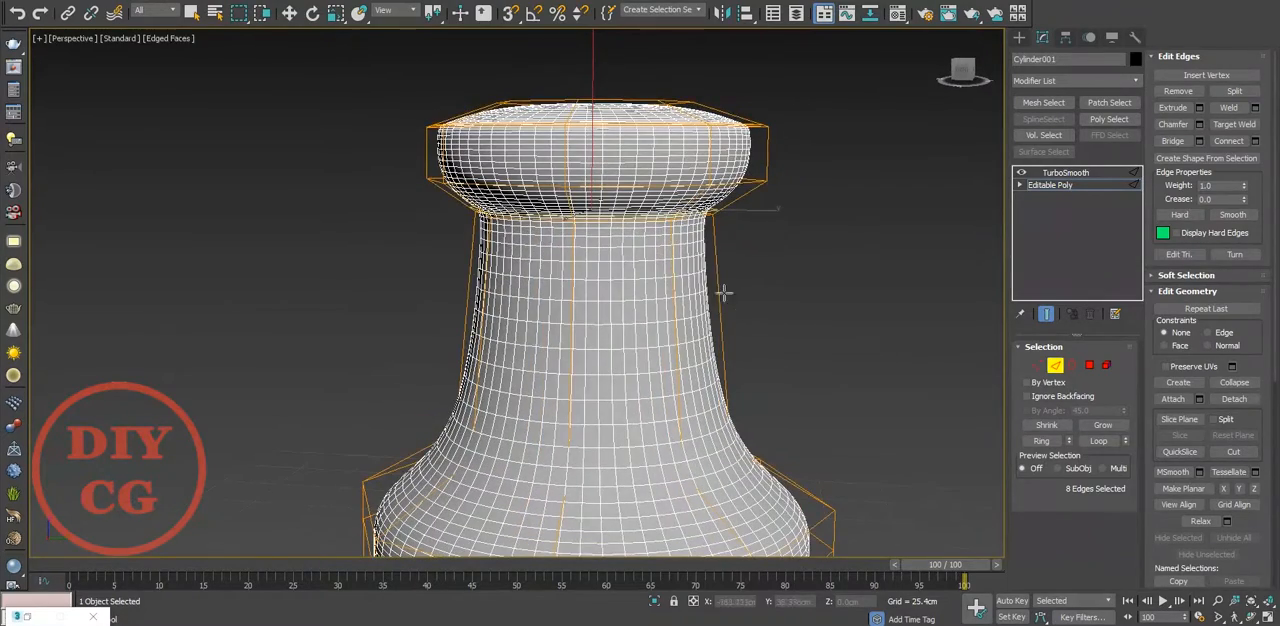
pyautogui.moveTo(594, 322); pyautogui.dragTo(620, 172, button='middle')
pyautogui.moveTo(563, 234); pyautogui.dragTo(580, 287)
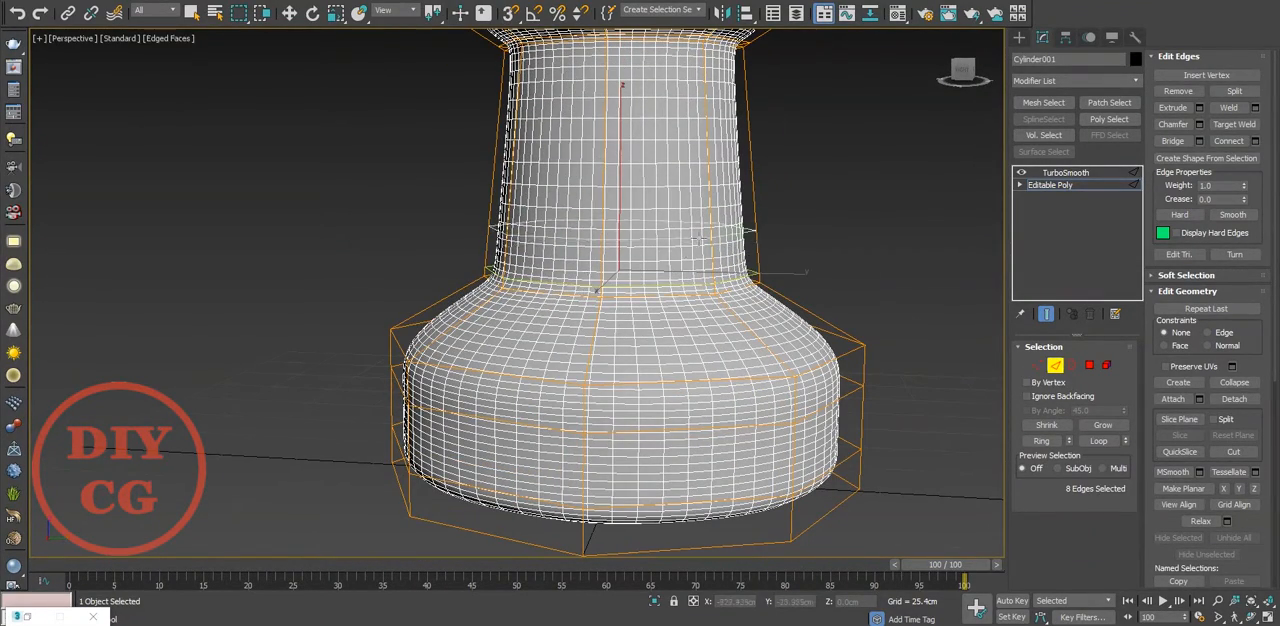
pyautogui.scroll(-6, 697, 239)
pyautogui.press('w')
pyautogui.click(814, 294)
# Select the head's top polygon, raise it to about Z 160.1 cm, and deselect it
pyautogui.scroll(5, 727, 172)
pyautogui.keyDown('alt'); pyautogui.moveTo(727, 172); pyautogui.dragTo(722, 202, button='middle'); pyautogui.keyUp('alt')
pyautogui.scroll(5, 627, 101)
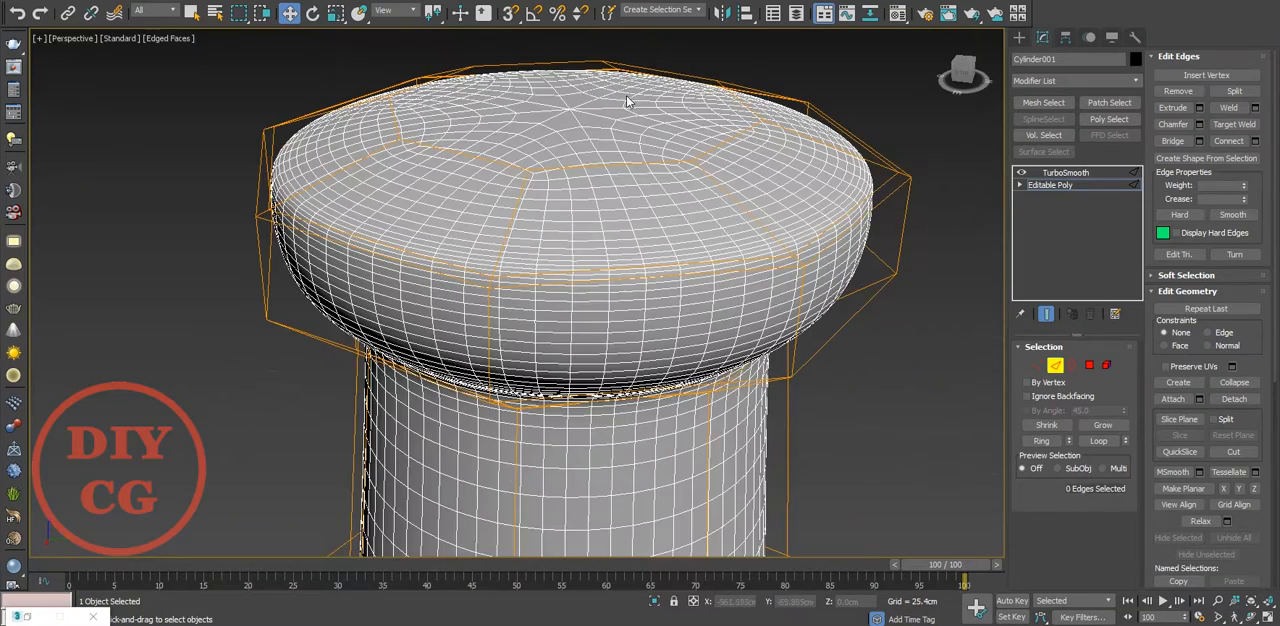
pyautogui.click(1089, 365)
pyautogui.click(594, 156)
pyautogui.moveTo(524, 64); pyautogui.dragTo(527, 138, button='middle')
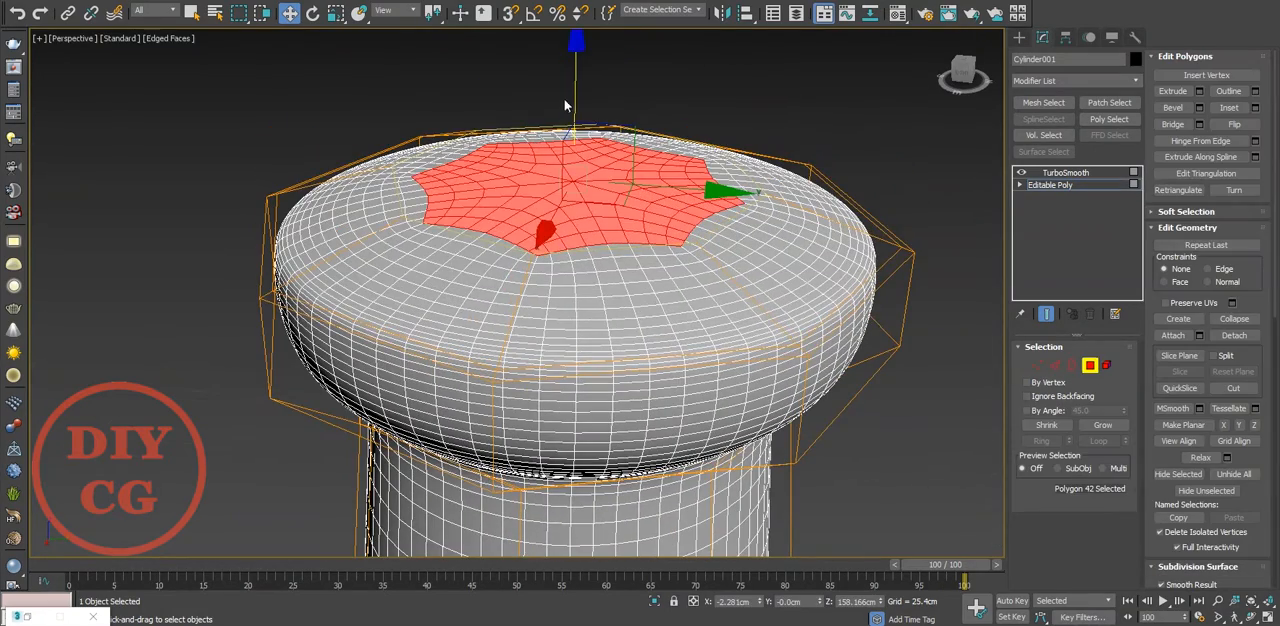
pyautogui.moveTo(572, 87); pyautogui.dragTo(573, 64)
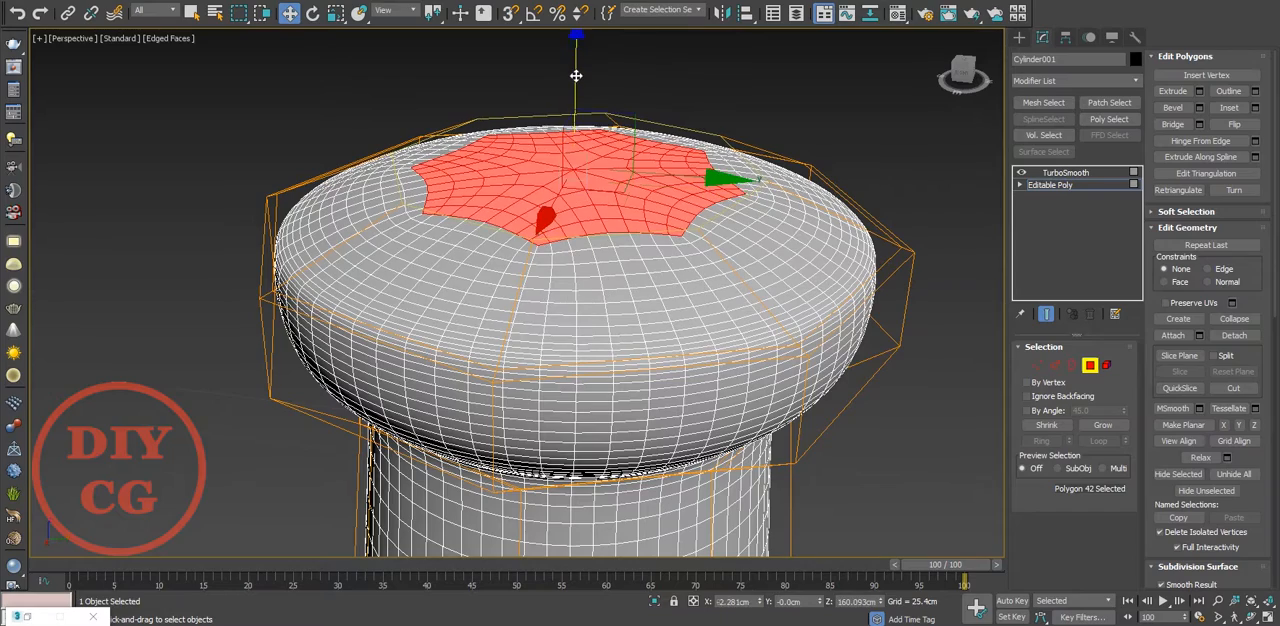
pyautogui.click(838, 207)
pyautogui.click(921, 119)
pyautogui.scroll(-5, 921, 119)
pyautogui.keyDown('alt'); pyautogui.moveTo(769, 184); pyautogui.dragTo(746, 150, button='middle'); pyautogui.keyUp('alt')
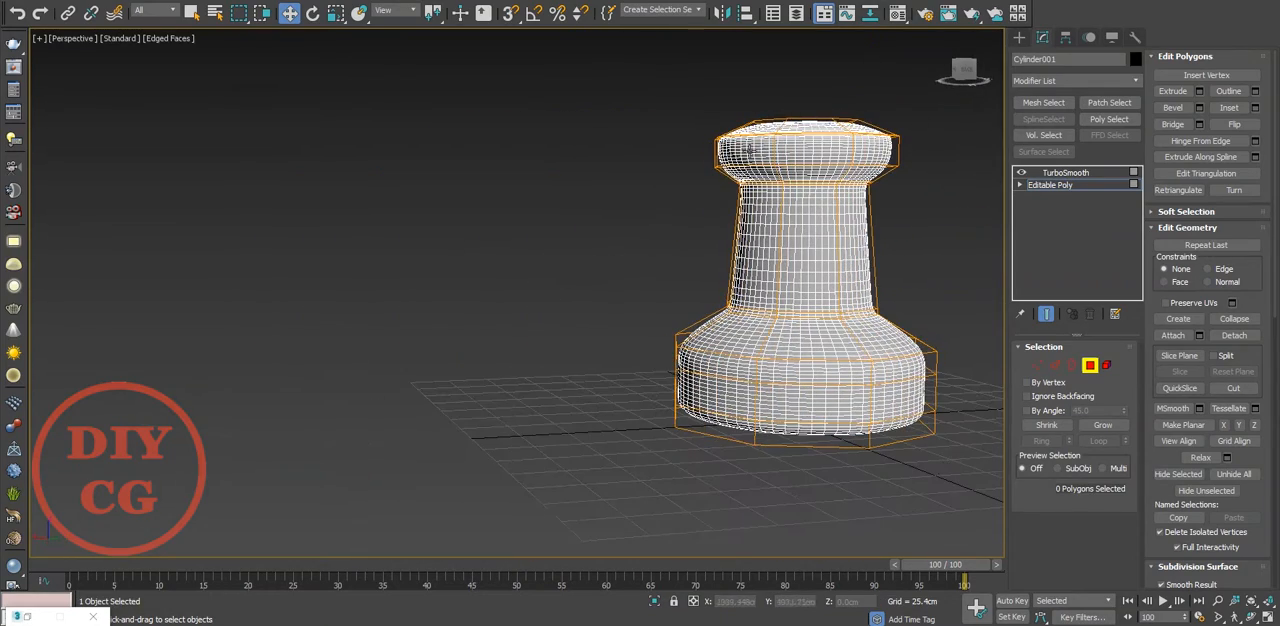
# Leave polygon editing and move the whole pin body up to Z 111.635 cm in the front view
pyautogui.click(1089, 366)
pyautogui.press('z')
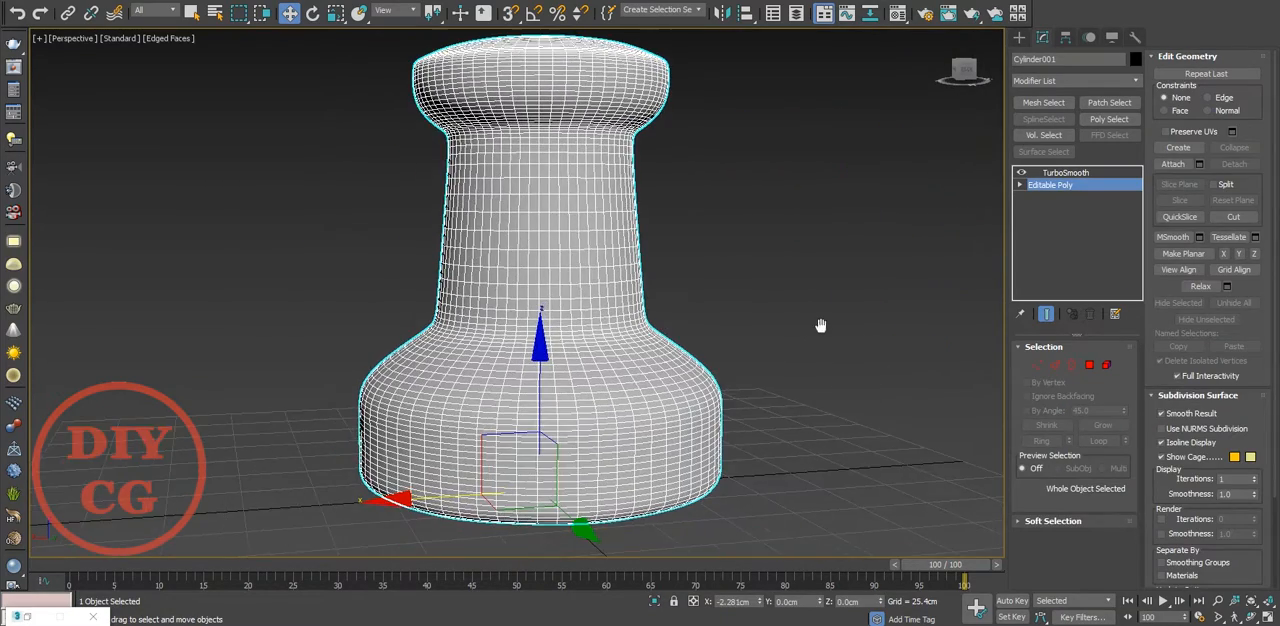
pyautogui.press('f')
pyautogui.scroll(-6, 821, 332)
pyautogui.moveTo(664, 333); pyautogui.dragTo(652, 220)
pyautogui.click(711, 273)
pyautogui.scroll(6, 711, 273)
pyautogui.click(648, 292)
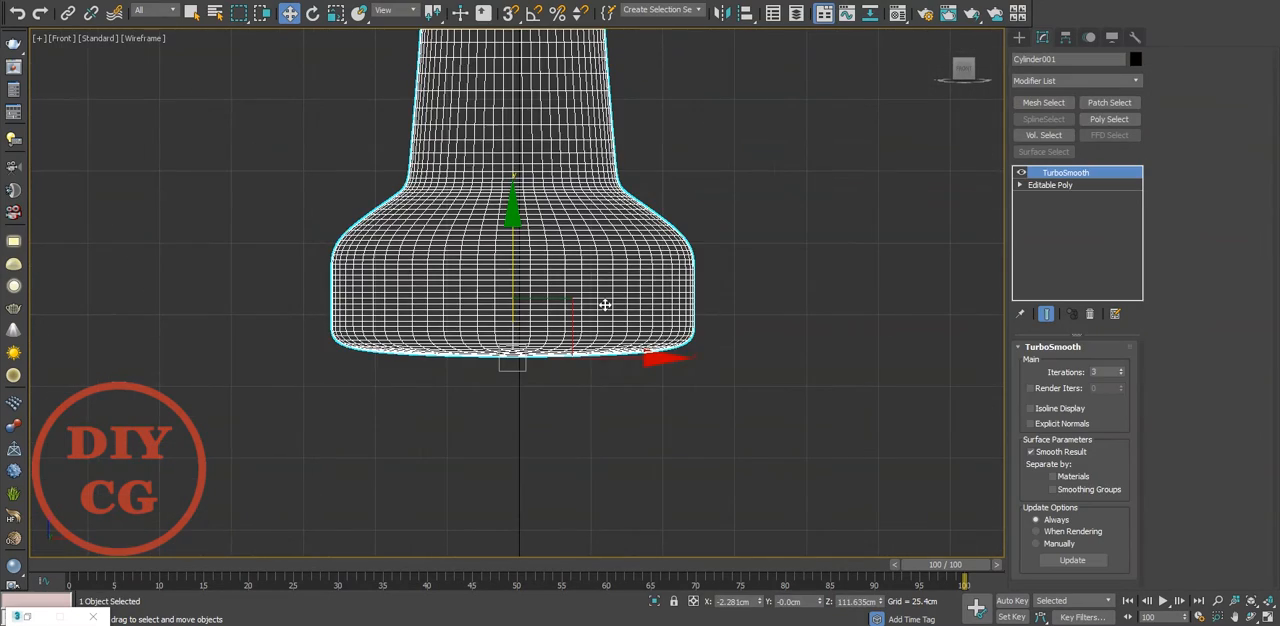
# Inset the base's bottom polygon by 3.792 cm, checking the result with TurboSmooth on
pyautogui.press('p')
pyautogui.press('z')
pyautogui.keyDown('alt'); pyautogui.moveTo(581, 323); pyautogui.dragTo(800, 200, button='middle'); pyautogui.keyUp('alt')
pyautogui.click(1035, 184)
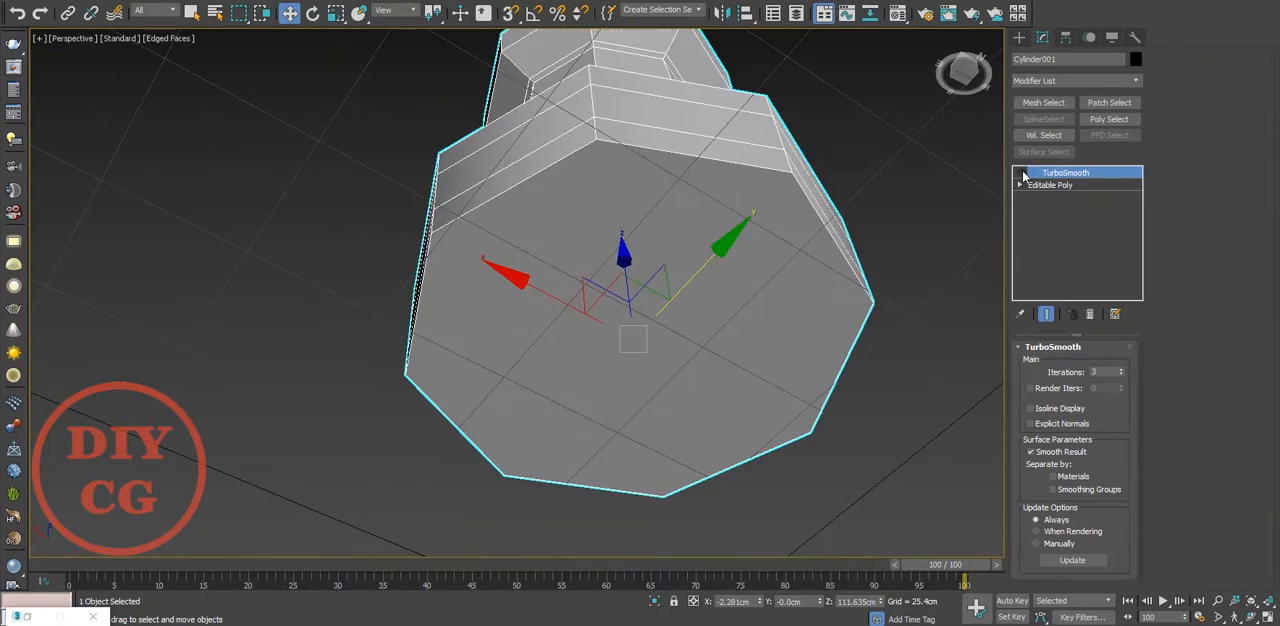
pyautogui.click(1089, 365)
pyautogui.click(835, 331)
pyautogui.rightClick(617, 229)
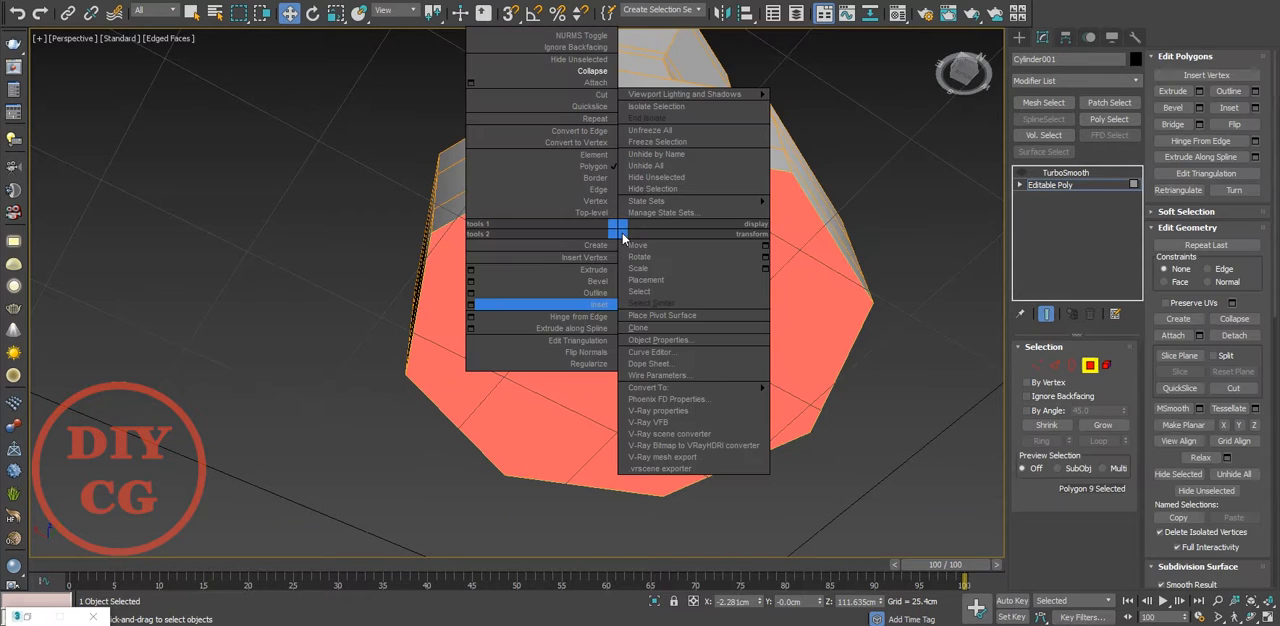
pyautogui.click(471, 304)
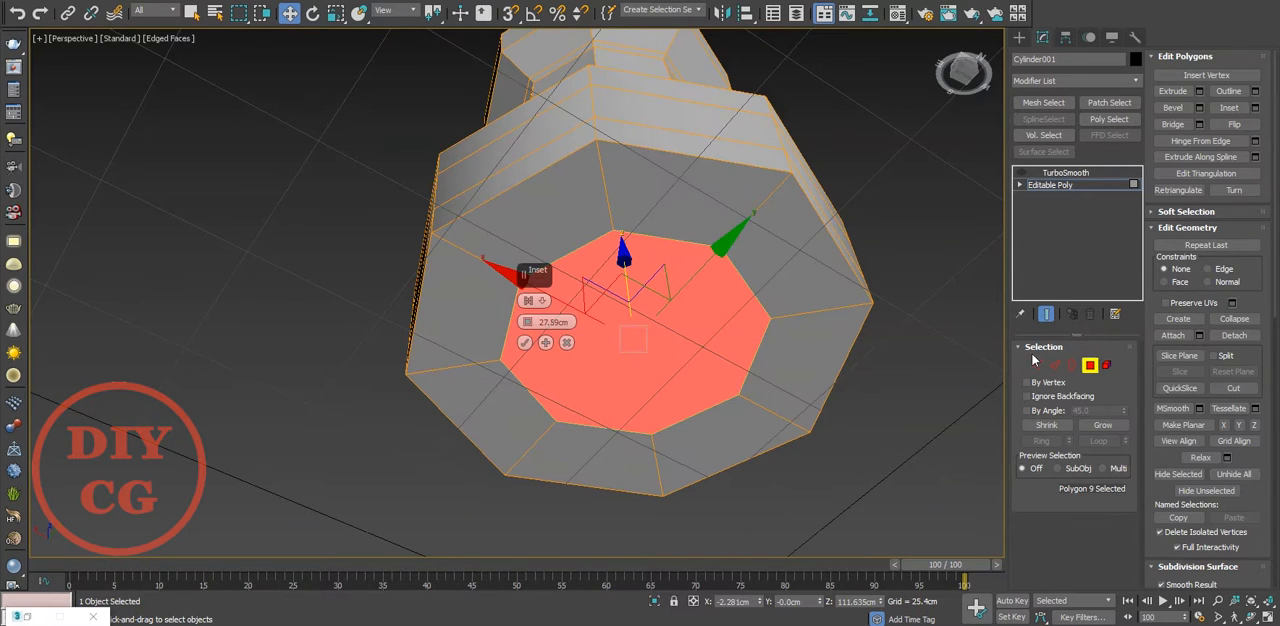
pyautogui.click(1021, 173)
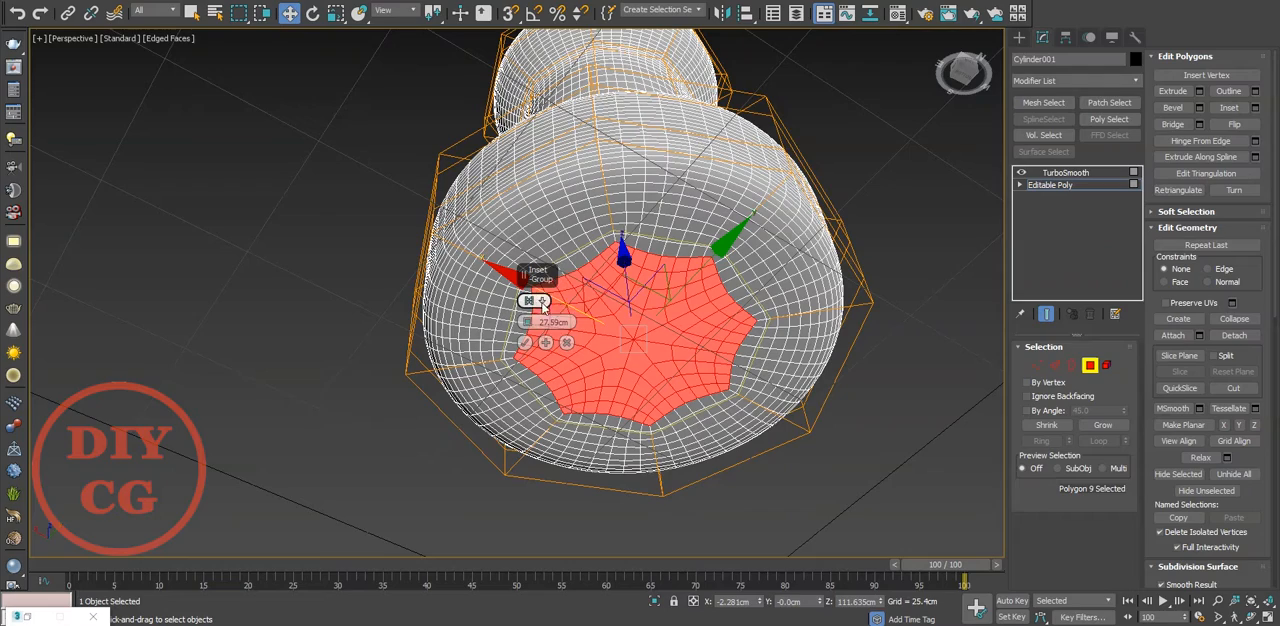
pyautogui.moveTo(527, 322); pyautogui.dragTo(534, 374)
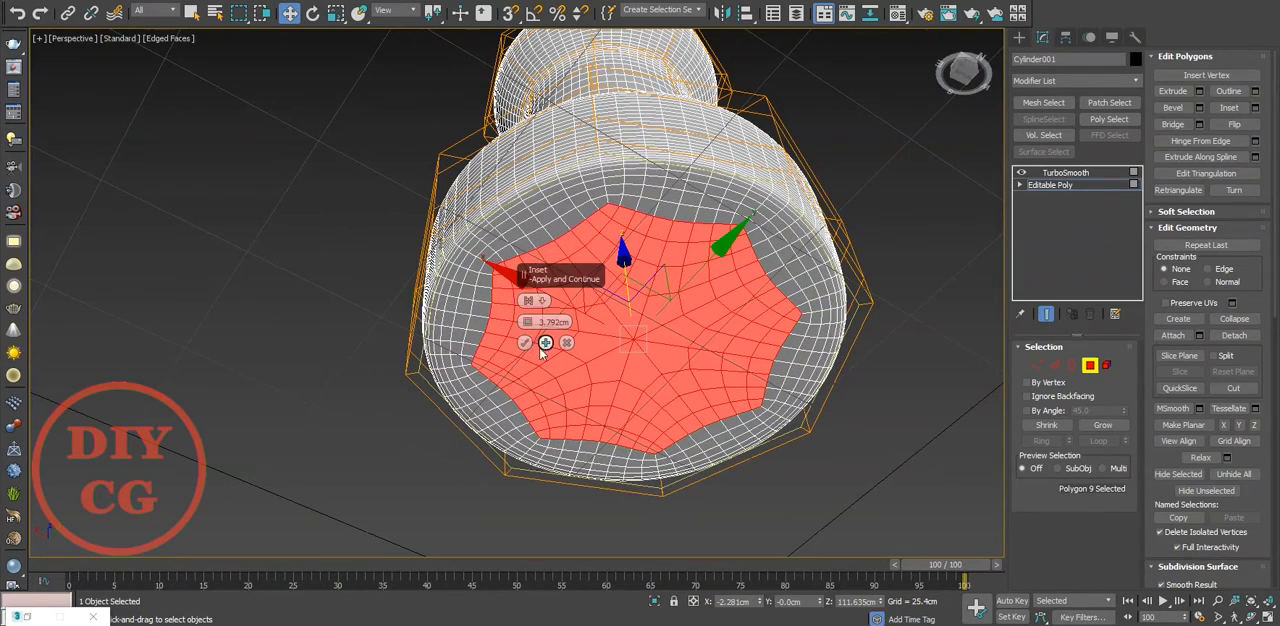
pyautogui.click(545, 343)
# Inset the base's bottom polygon once more, collapse it to its centre, and turn off the edged-faces display
pyautogui.moveTo(526, 333); pyautogui.dragTo(531, 312)
pyautogui.rightClick(605, 334)
pyautogui.click(575, 172)
pyautogui.scroll(-3, 661, 351)
pyautogui.keyDown('alt'); pyautogui.moveTo(661, 351); pyautogui.dragTo(690, 430, button='middle'); pyautogui.keyUp('alt')
pyautogui.click(904, 419)
pyautogui.press('F4')
pyautogui.moveTo(904, 416)
pyautogui.keyDown('alt'); pyautogui.mouseDown(button='middle')
pyautogui.moveTo(609, 334)
pyautogui.moveTo(638, 408)
pyautogui.mouseUp(button='middle'); pyautogui.keyUp('alt')
pyautogui.scroll(-6, 618, 374)
# Create an eight-sided cylinder at the pin's centre in the top view, about 10 cm in radius and 29.9 cm high
pyautogui.click(1019, 38)
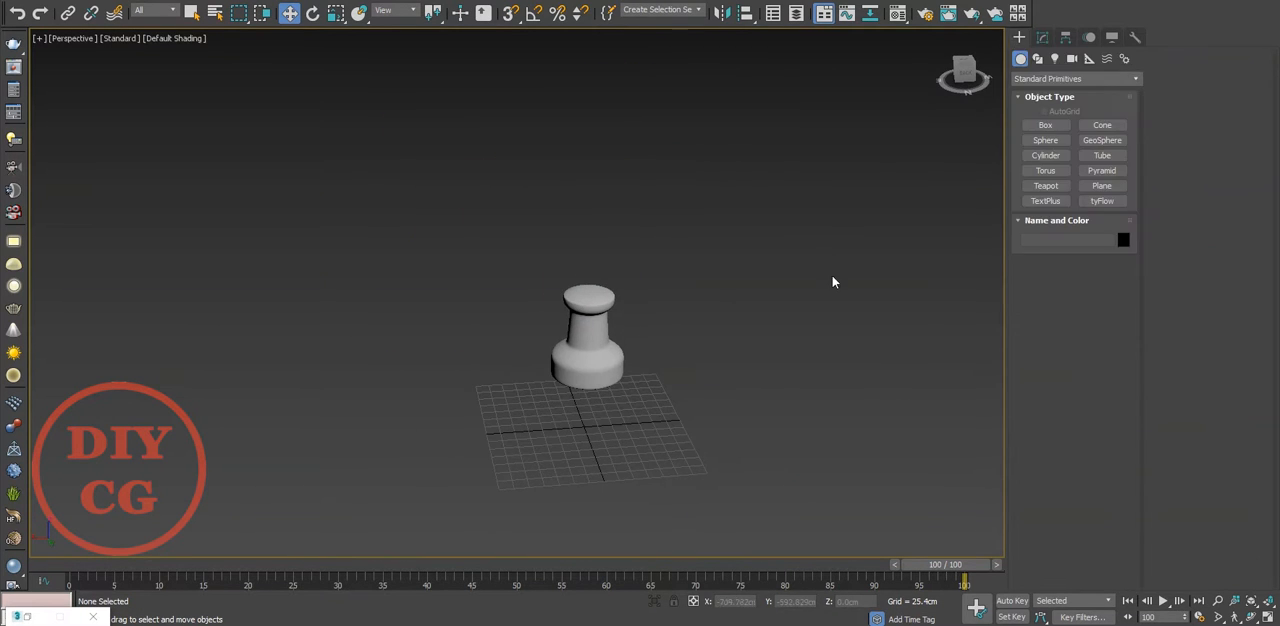
pyautogui.click(1045, 155)
pyautogui.scroll(8, 590, 421)
pyautogui.press('t')
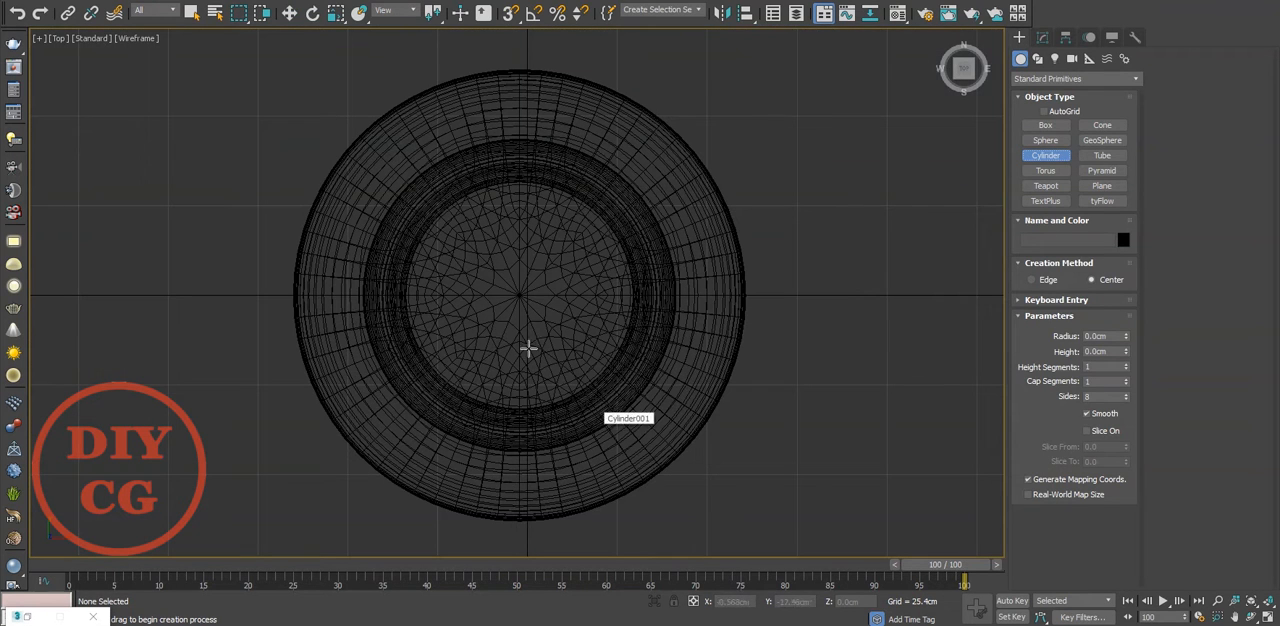
pyautogui.moveTo(520, 294); pyautogui.dragTo(535, 309)
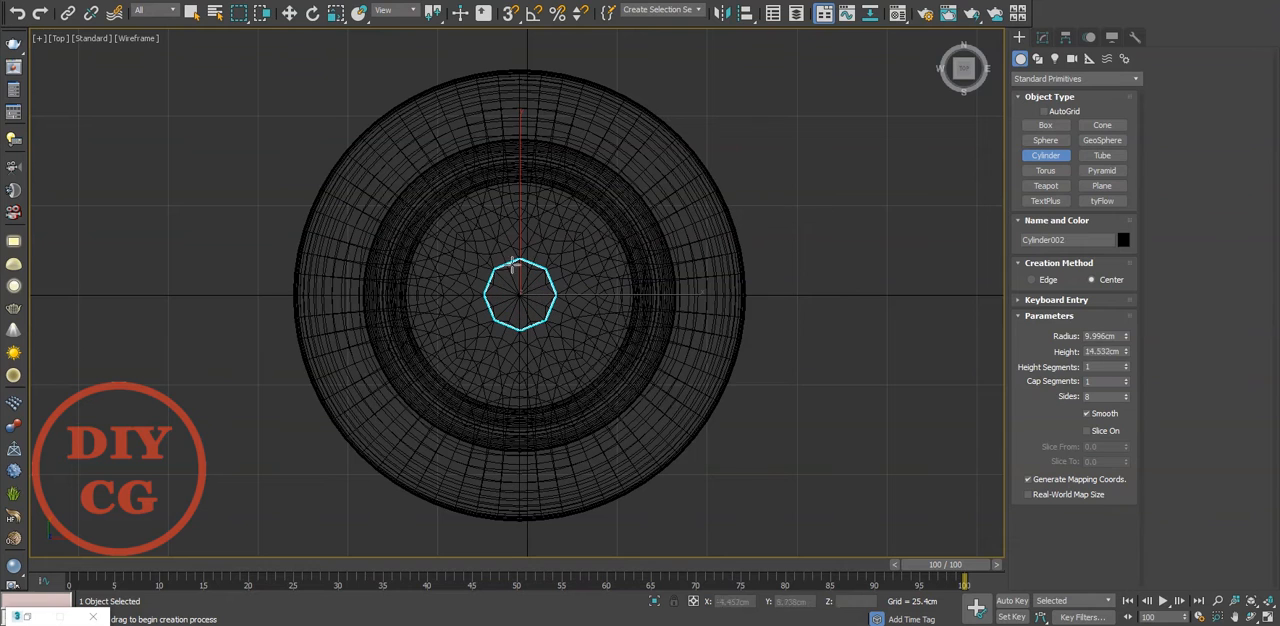
pyautogui.press('w')
pyautogui.click(686, 318)
# Select both objects and centre them on the origin at X 0 and Y 0
pyautogui.click(834, 137)
pyautogui.hotkey('ctrl', 'a')
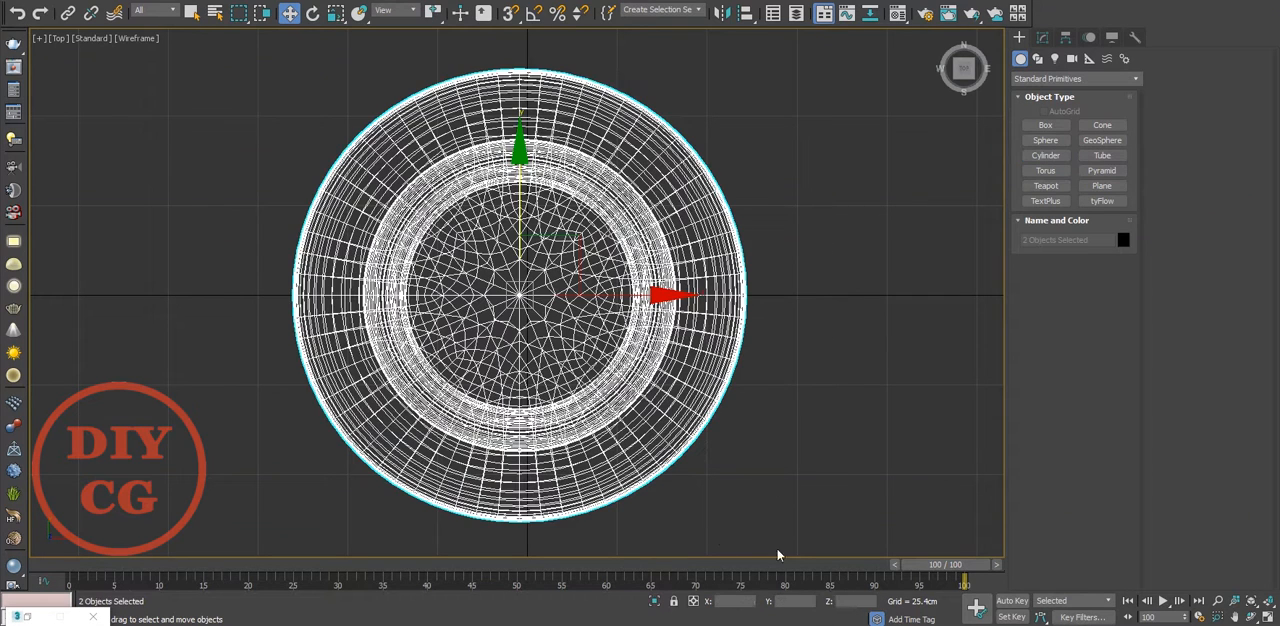
pyautogui.write('0')
pyautogui.press('Return')
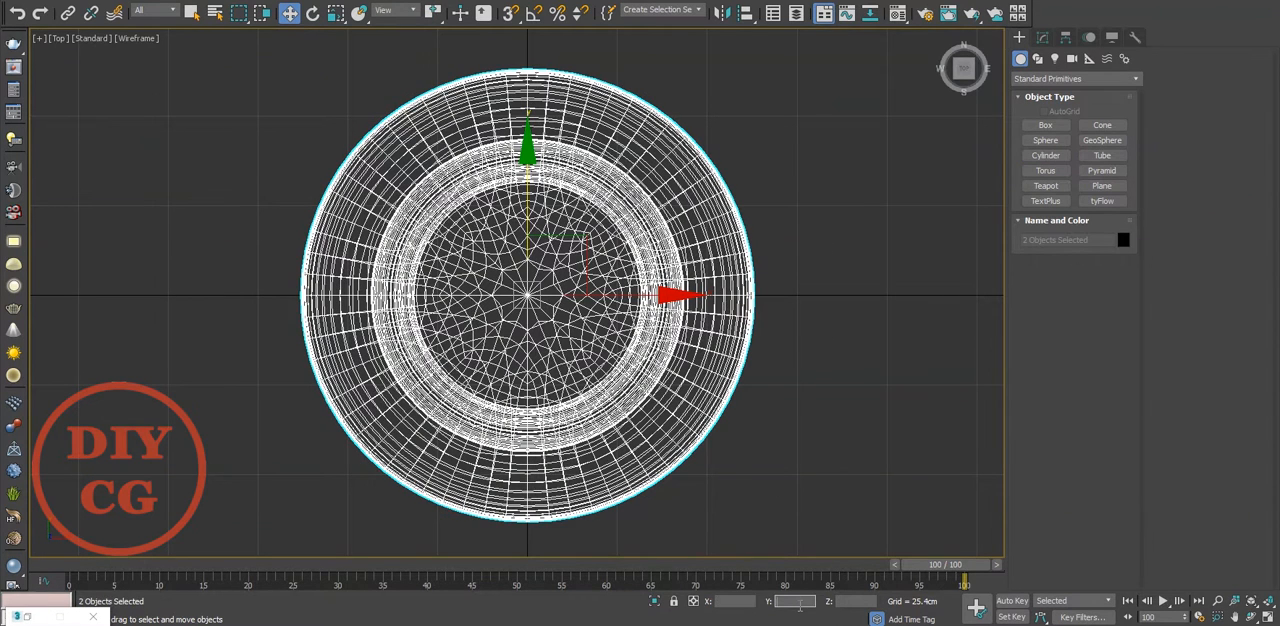
pyautogui.click(794, 431)
# Assign the grey VRayMtl Material #22 to the small cylinder in the perspective view
pyautogui.press('p')
pyautogui.keyDown('alt'); pyautogui.moveTo(794, 431); pyautogui.dragTo(596, 403, button='middle'); pyautogui.keyUp('alt')
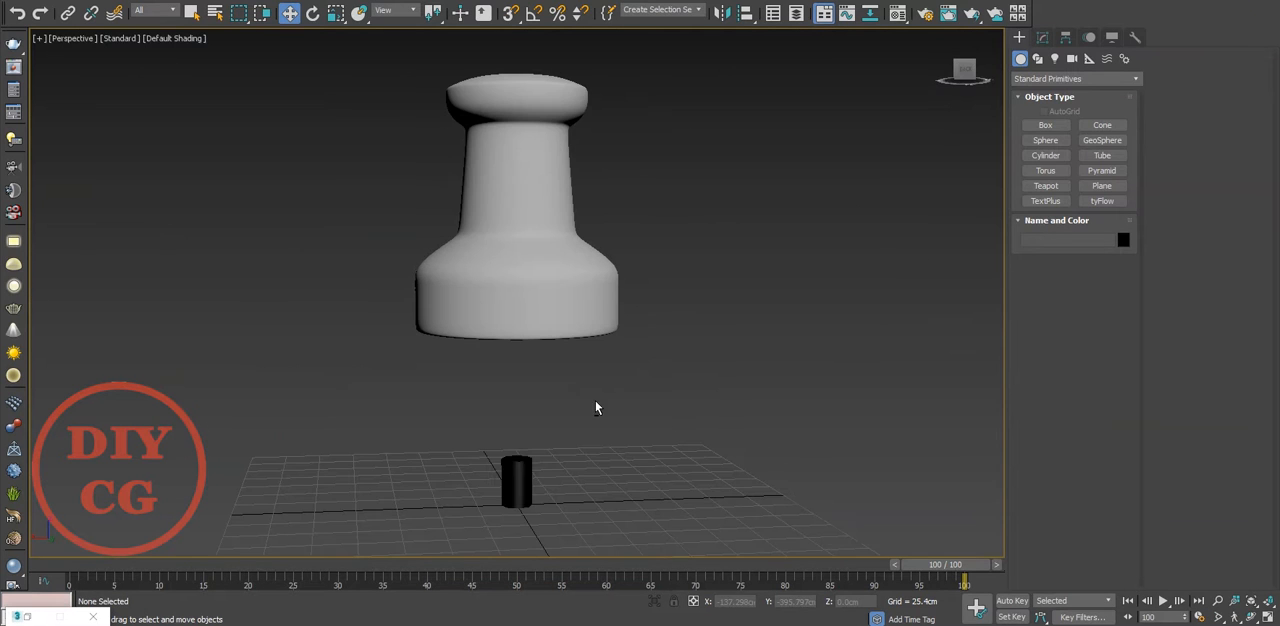
pyautogui.click(508, 481)
pyautogui.press('m')
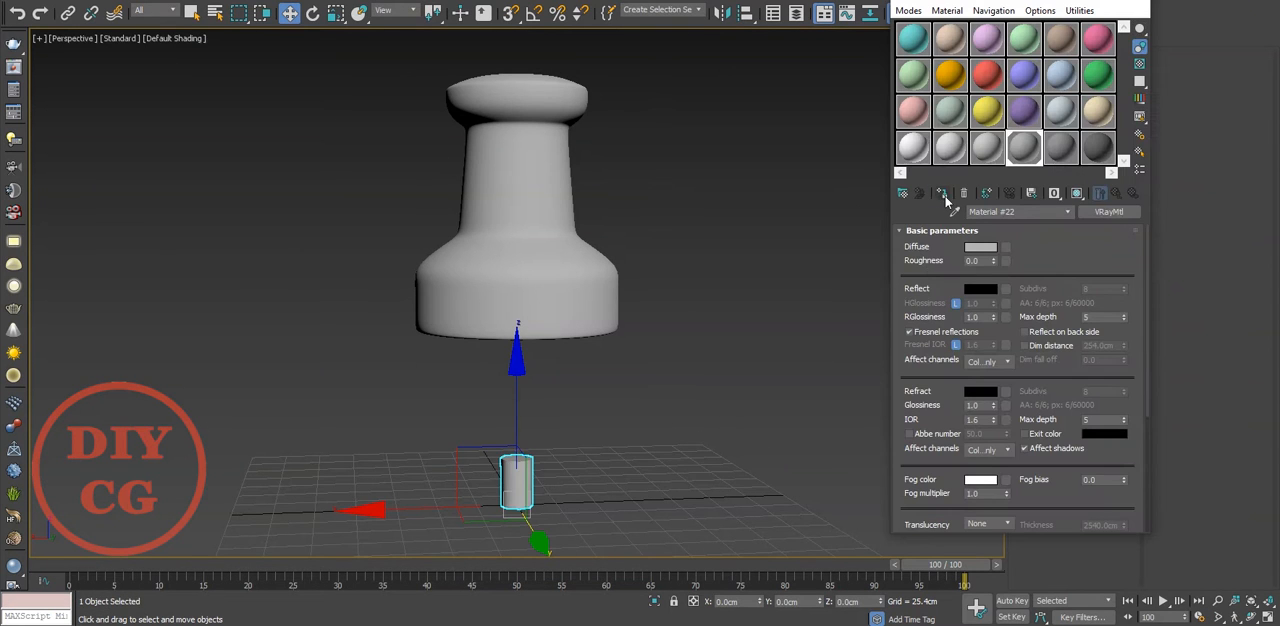
pyautogui.click(1068, 2)
# Show the edged faces and convert the small cylinder to an Editable Poly
pyautogui.scroll(5, 543, 440)
pyautogui.moveTo(543, 466); pyautogui.dragTo(715, 368, button='middle')
pyautogui.press('F4')
pyautogui.click(1043, 37)
pyautogui.click(1055, 82)
pyautogui.click(1055, 82)
pyautogui.rightClick(622, 346)
pyautogui.moveTo(700, 500)
pyautogui.click(776, 510)
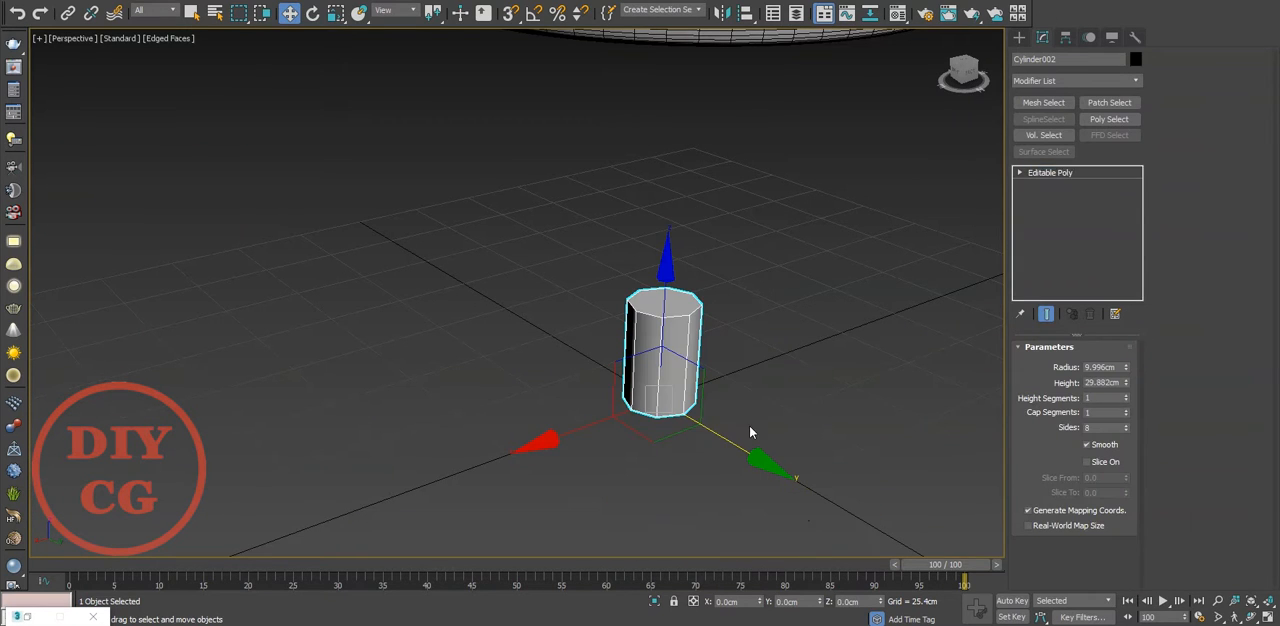
# Select the small cylinder's top polygon and raise it to reach the underside of the pin's base
pyautogui.press('4')
pyautogui.click(665, 300)
pyautogui.scroll(-4, 689, 386)
pyautogui.moveTo(689, 392); pyautogui.dragTo(713, 205)
pyautogui.keyDown('alt'); pyautogui.moveTo(711, 406); pyautogui.dragTo(714, 371, button='middle'); pyautogui.keyUp('alt')
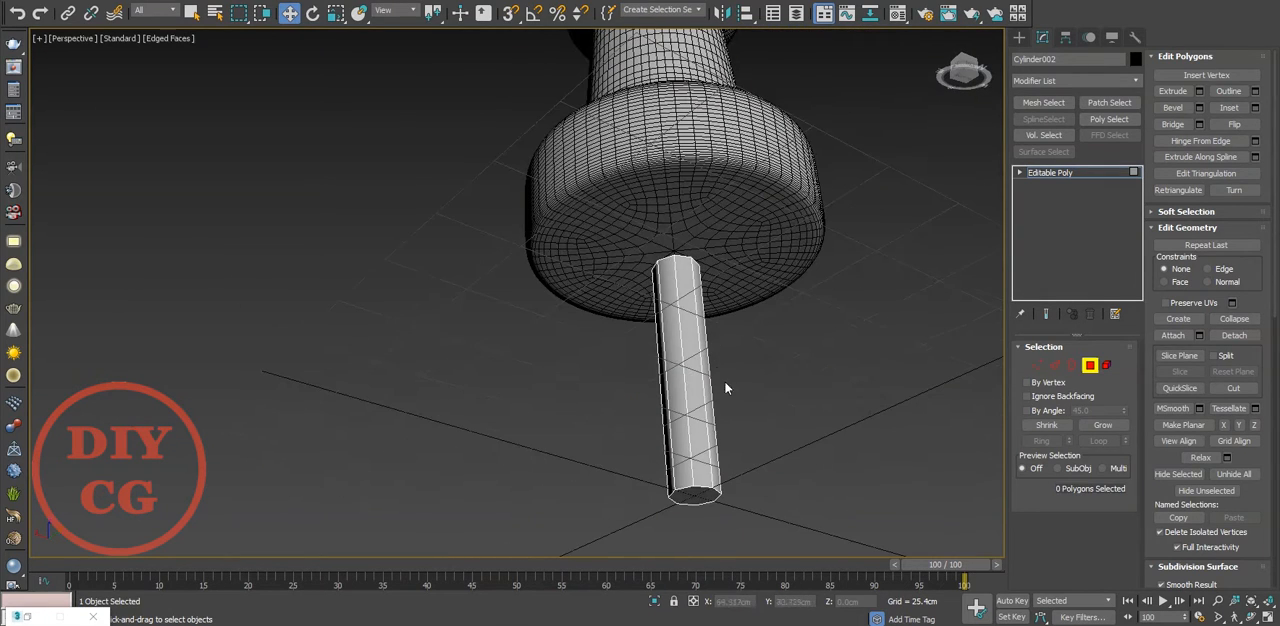
# Try to collapse the vertices at the thin cylinder's lower end into a single point
pyautogui.press('1')
pyautogui.scroll(4, 684, 495)
pyautogui.scroll(-2, 680, 463)
pyautogui.moveTo(700, 463); pyautogui.dragTo(585, 343, button='middle')
pyautogui.scroll(4, 570, 420)
pyautogui.rightClick(767, 255)
pyautogui.click(709, 94)
pyautogui.scroll(-5, 637, 180)
pyautogui.keyDown('alt'); pyautogui.moveTo(637, 180); pyautogui.dragTo(632, 215, button='middle'); pyautogui.keyUp('alt')
pyautogui.moveTo(632, 215); pyautogui.dragTo(681, 218, button='middle')
pyautogui.scroll(6, 615, 312)
pyautogui.hotkey('ctrl', 'z')
# Inset the thin cylinder's bottom polygon and collapse the inner polygon to a centre point
pyautogui.scroll(3, 608, 305)
pyautogui.press('4')
pyautogui.click(555, 354)
pyautogui.scroll(2, 555, 354)
pyautogui.rightClick(554, 352)
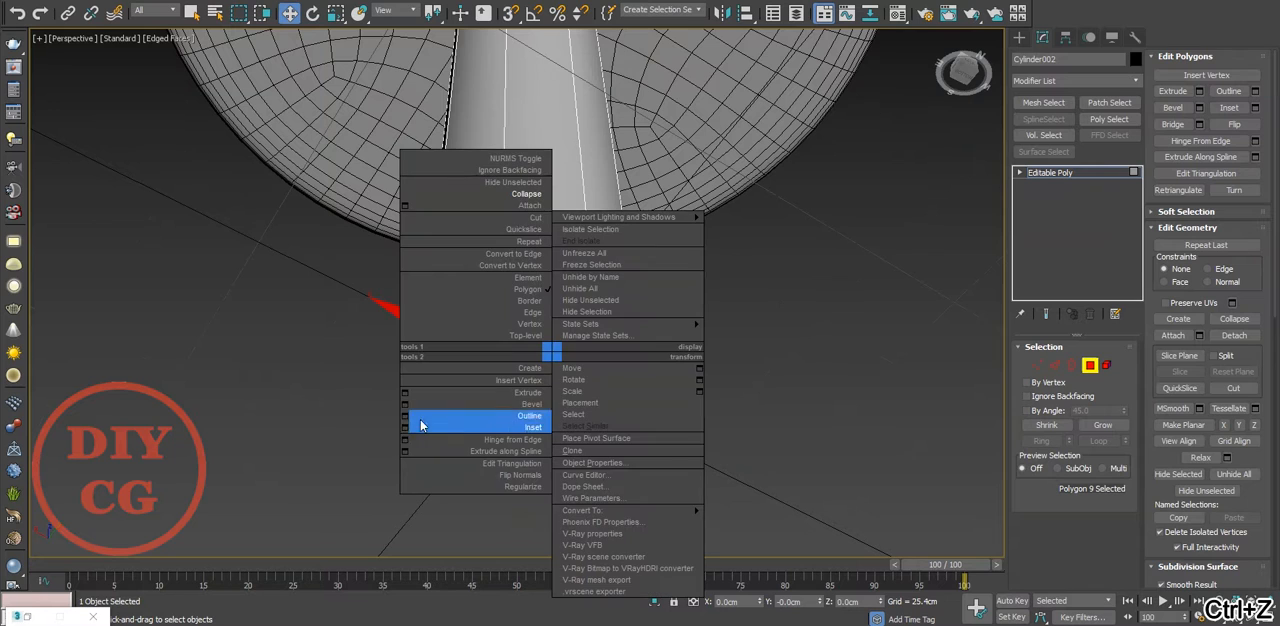
pyautogui.click(402, 430)
pyautogui.click(524, 343)
pyautogui.moveTo(524, 345); pyautogui.dragTo(550, 293, button='middle')
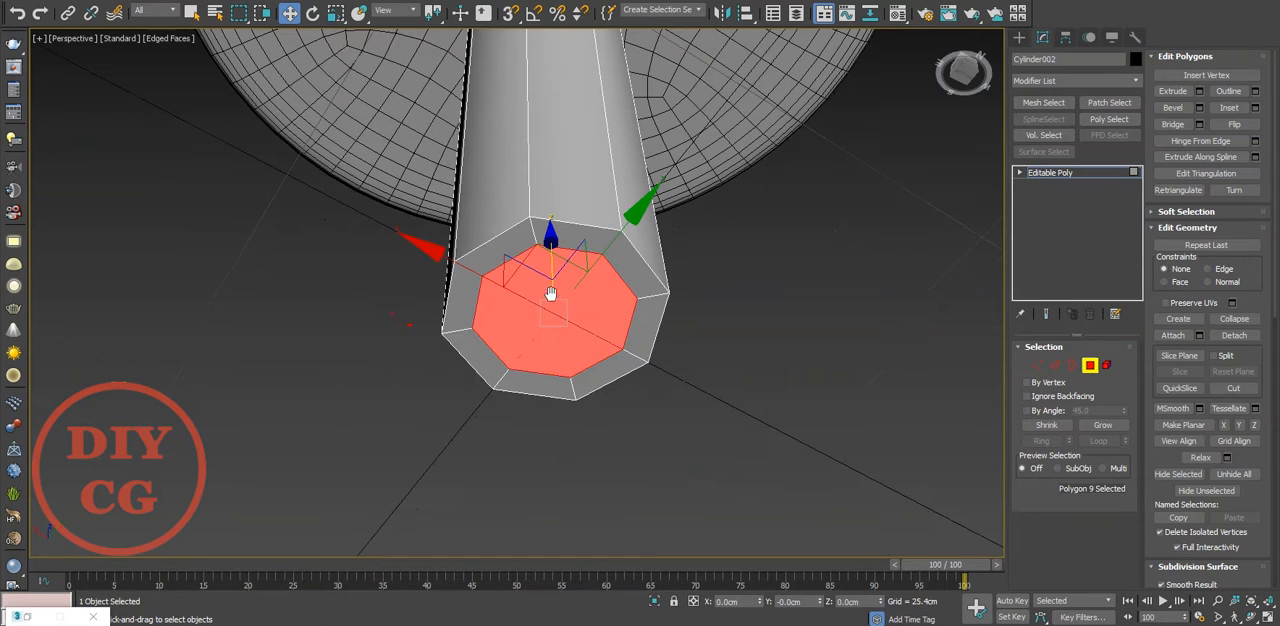
pyautogui.rightClick(549, 293)
pyautogui.click(531, 132)
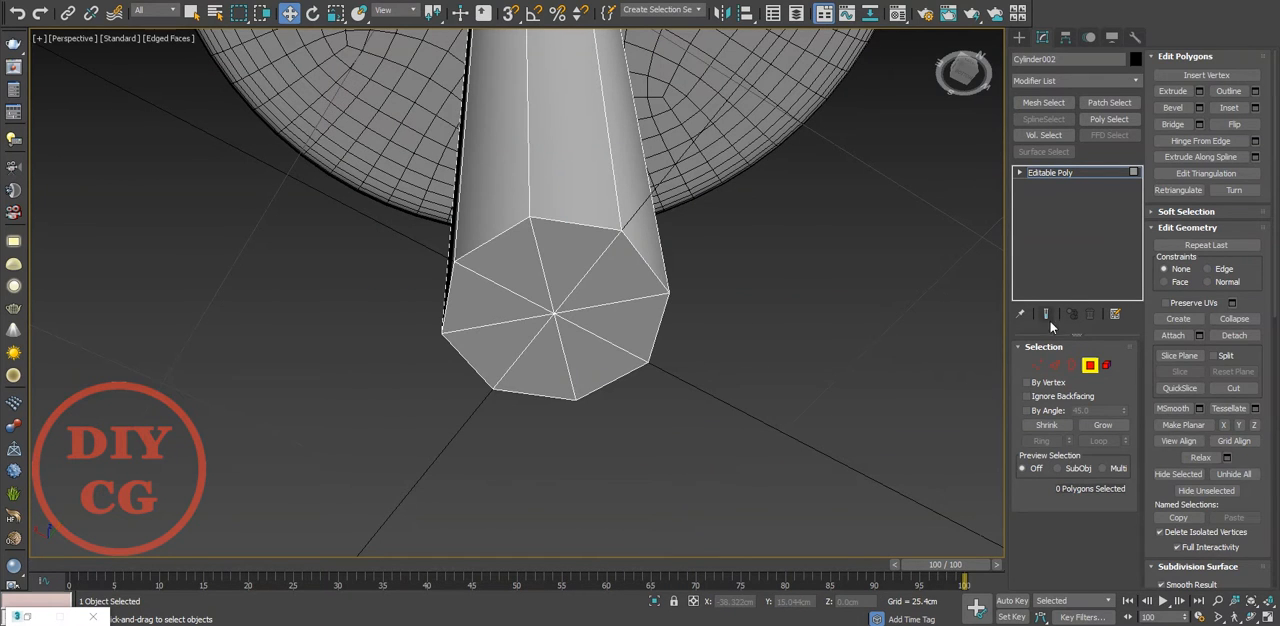
# Leave polygon editing and apply TurboSmooth with 2 iterations to the thin cylinder, then inspect its rounded lower end
pyautogui.click(1034, 176)
pyautogui.click(1047, 83)
pyautogui.scroll(-10, 1047, 160)
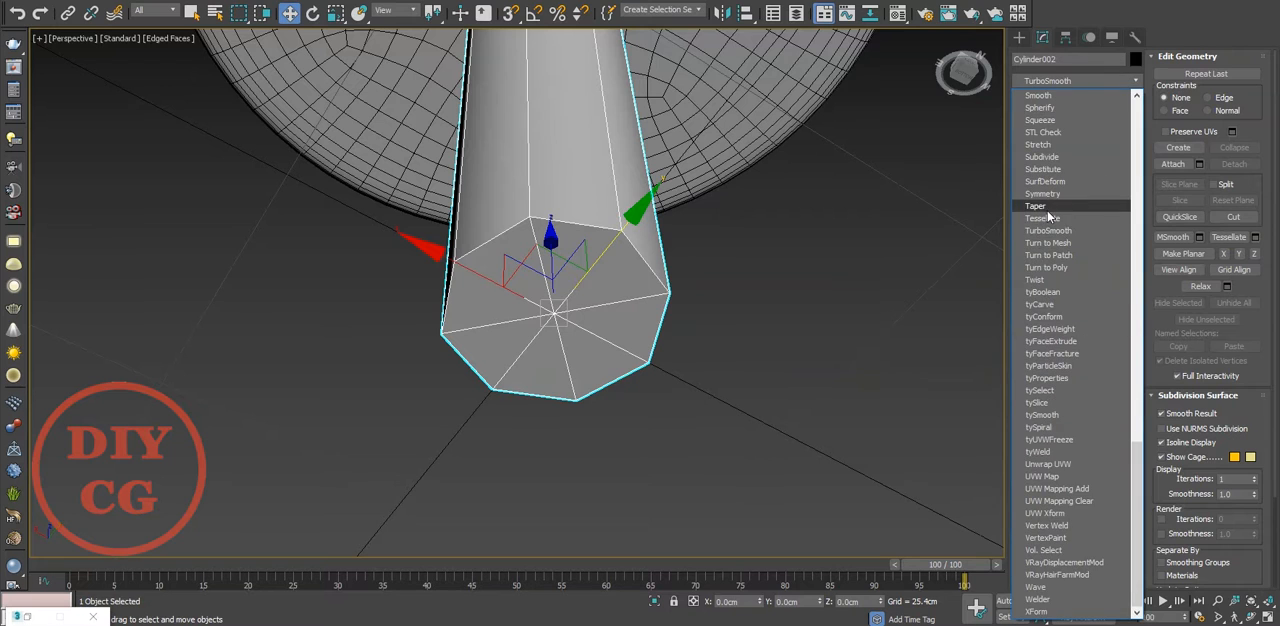
pyautogui.click(1048, 231)
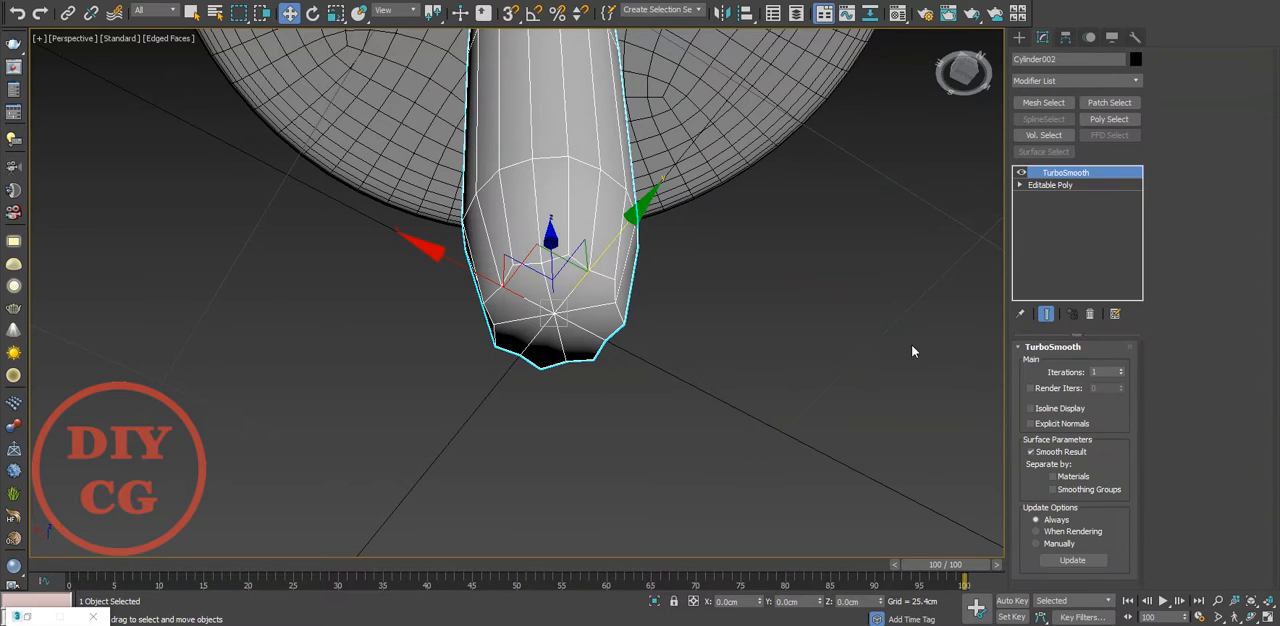
pyautogui.click(1121, 370)
pyautogui.click(846, 366)
pyautogui.scroll(-5, 690, 298)
pyautogui.keyDown('alt'); pyautogui.moveTo(620, 282); pyautogui.dragTo(613, 365, button='middle'); pyautogui.keyUp('alt')
pyautogui.scroll(4, 671, 301)
pyautogui.click(671, 301)
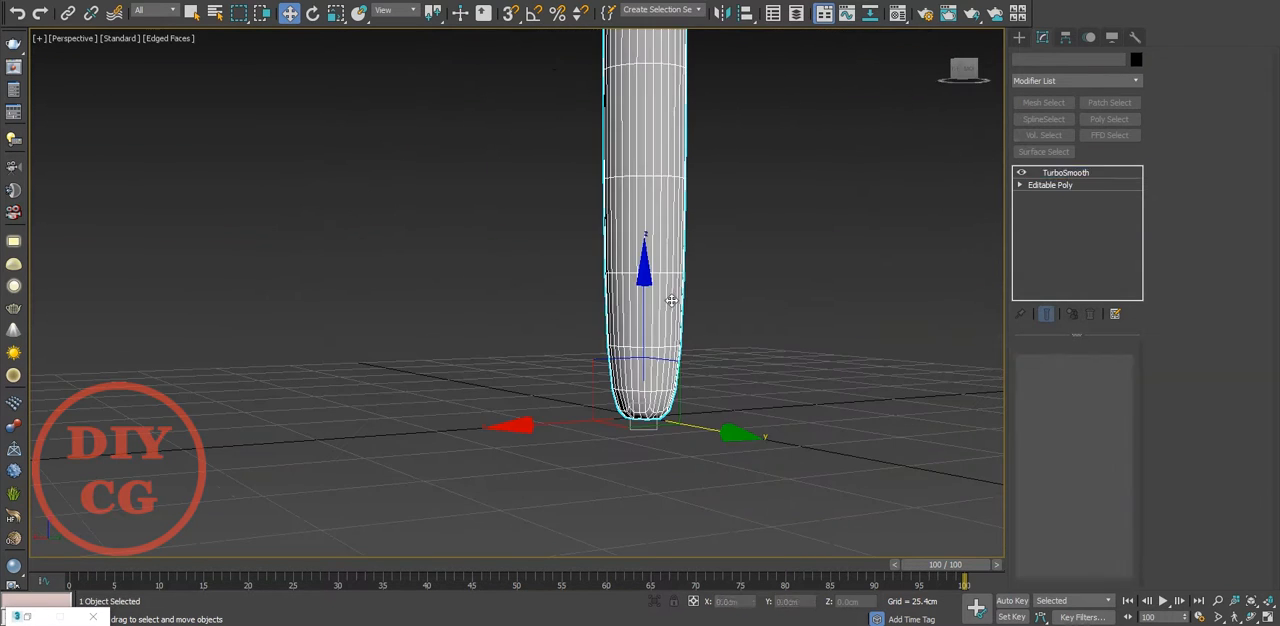
pyautogui.moveTo(671, 301); pyautogui.dragTo(609, 377, button='middle')
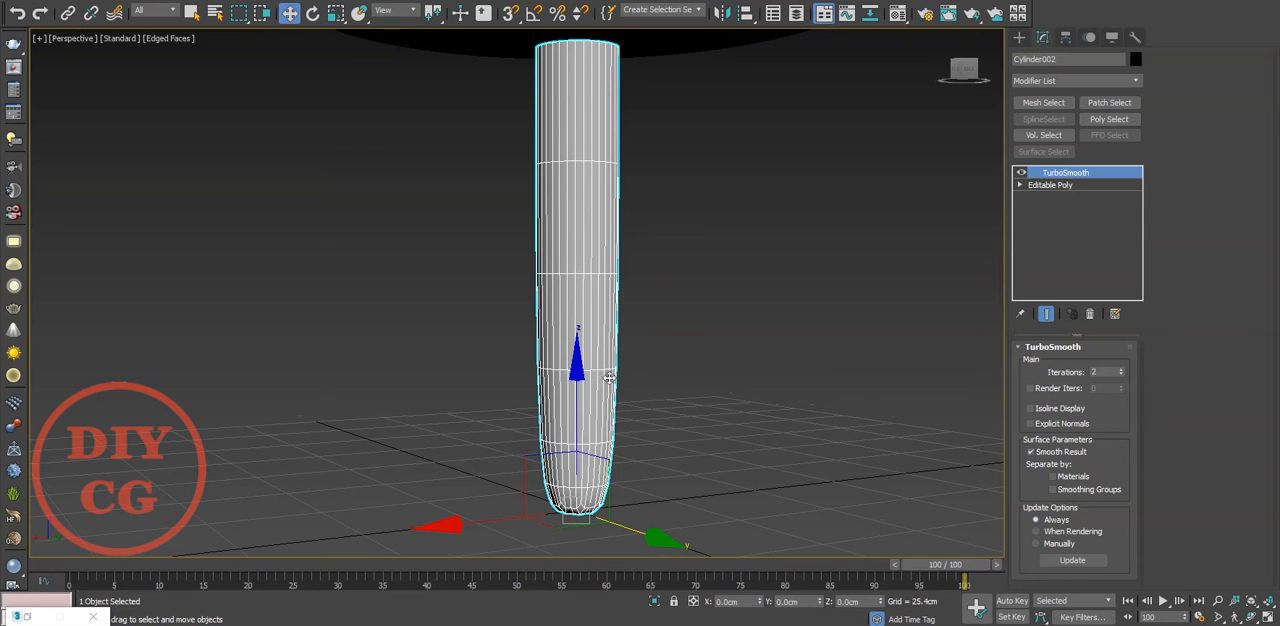
# With the smoothed result shown, remove the thin cylinder's bottom outer edge loop so its end tapers to the centre point
pyautogui.click(1045, 185)
pyautogui.click(1052, 367)
pyautogui.click(1046, 313)
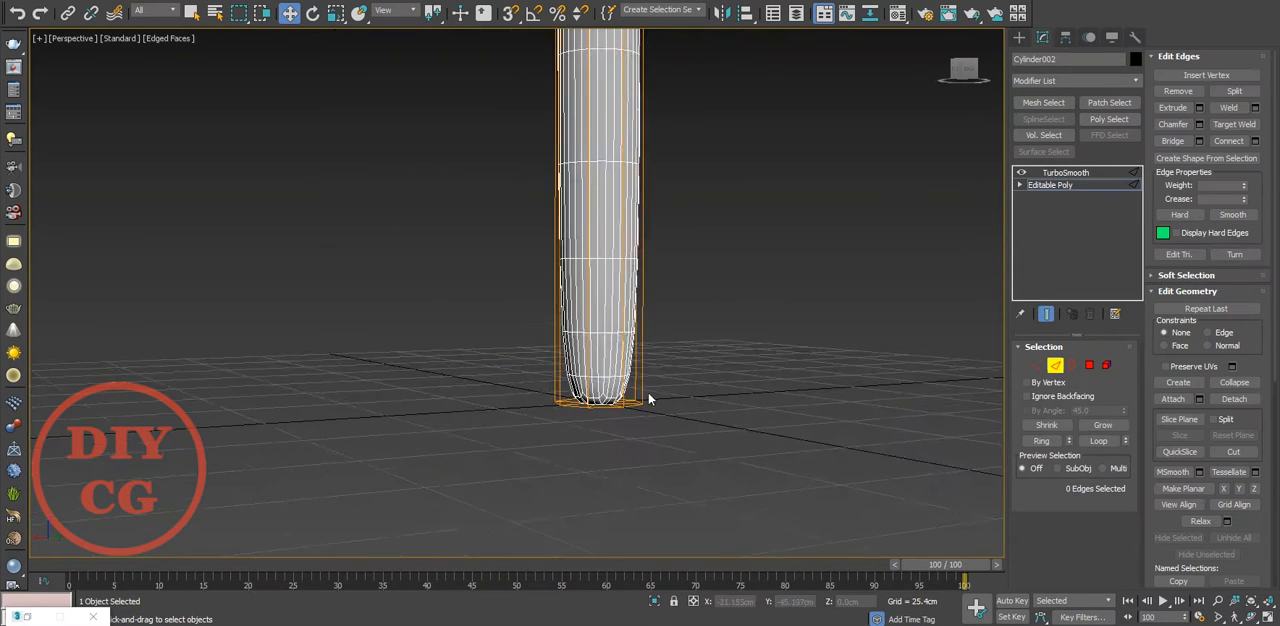
pyautogui.scroll(3, 648, 394)
pyautogui.moveTo(533, 340); pyautogui.dragTo(528, 4)
pyautogui.scroll(-2, 530, 215)
pyautogui.keyDown('alt'); pyautogui.moveTo(530, 215); pyautogui.dragTo(450, 260, button='middle'); pyautogui.keyUp('alt')
pyautogui.press('2')
pyautogui.press('2')
pyautogui.click(522, 186)
# Remove every other edge running to the thin cylinder's tip, together with its vertices, leaving four edges at the point
pyautogui.scroll(2, 558, 228)
pyautogui.moveTo(558, 228)
pyautogui.mouseDown(button='middle')
pyautogui.moveTo(554, 244)
pyautogui.moveTo(551, 232)
pyautogui.mouseUp(button='middle')
pyautogui.keyDown('ctrl'); pyautogui.click(595, 123); pyautogui.keyUp('ctrl')
pyautogui.keyDown('alt'); pyautogui.moveTo(543, 122); pyautogui.dragTo(478, 166, button='middle'); pyautogui.keyUp('alt')
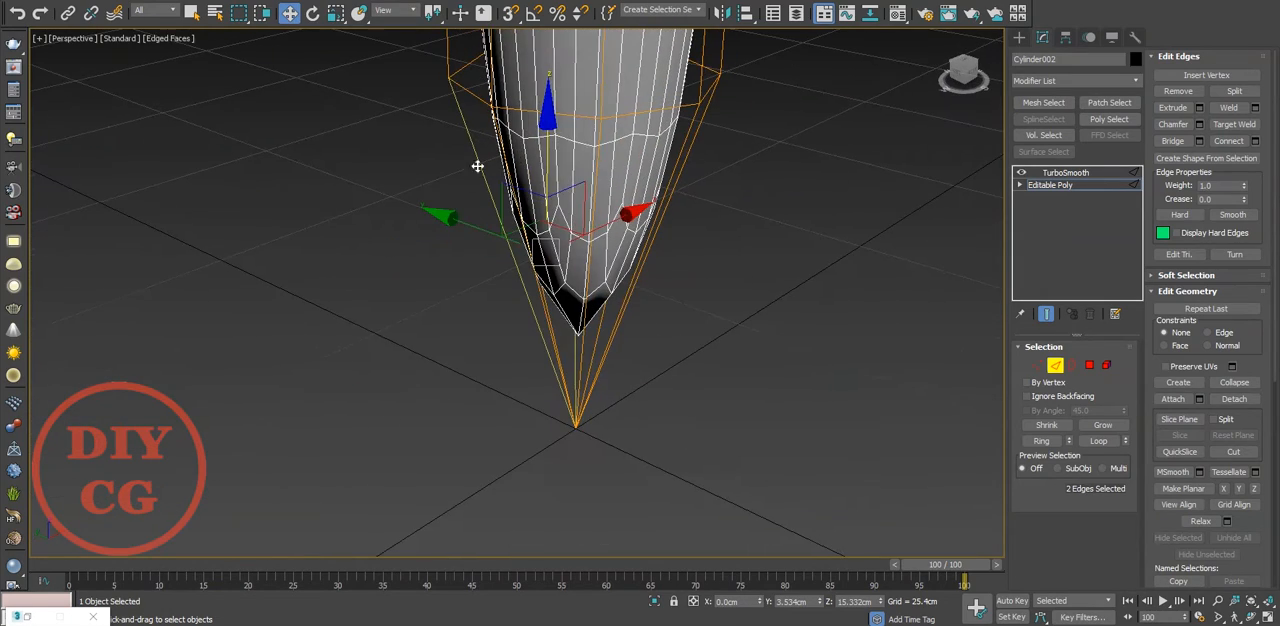
pyautogui.moveTo(668, 199)
pyautogui.keyDown('alt'); pyautogui.mouseDown(button='middle')
pyautogui.moveTo(519, 216)
pyautogui.moveTo(634, 250)
pyautogui.moveTo(764, 218)
pyautogui.moveTo(786, 240)
pyautogui.mouseUp(button='middle'); pyautogui.keyUp('alt')
pyautogui.hotkey('ctrl', 'BackSpace')
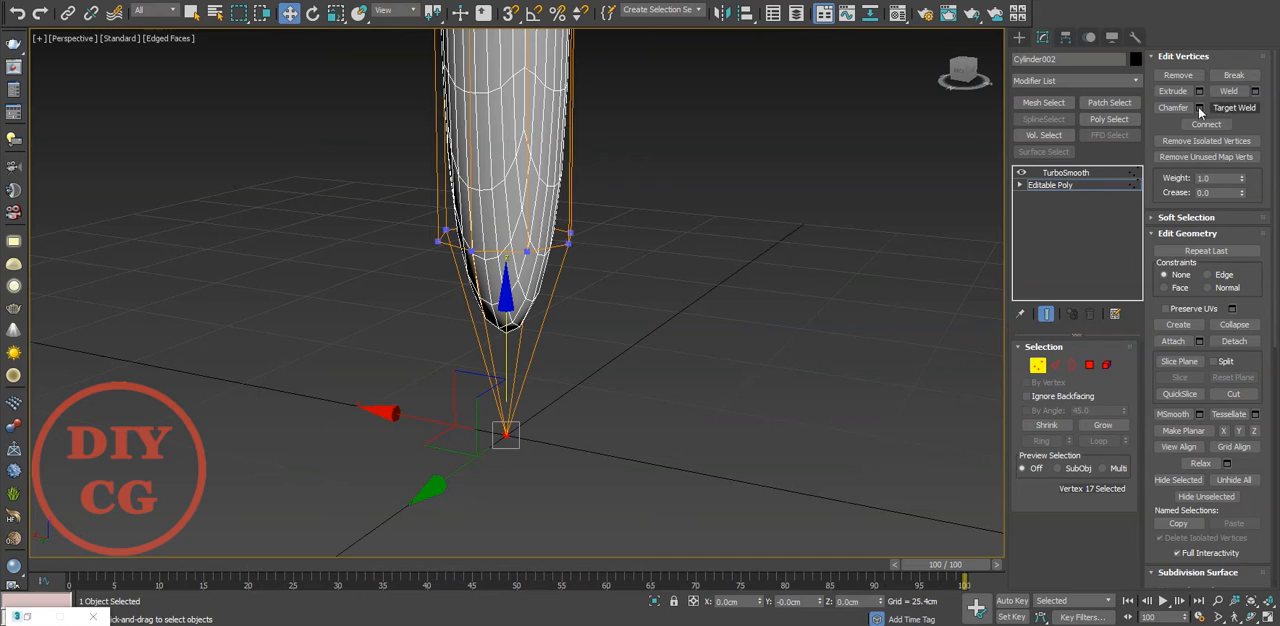
# Chamfer the thin cylinder's tip vertex by a small amount to form a tiny four-sided polygon
pyautogui.click(1174, 107)
pyautogui.moveTo(507, 436); pyautogui.dragTo(507, 432)
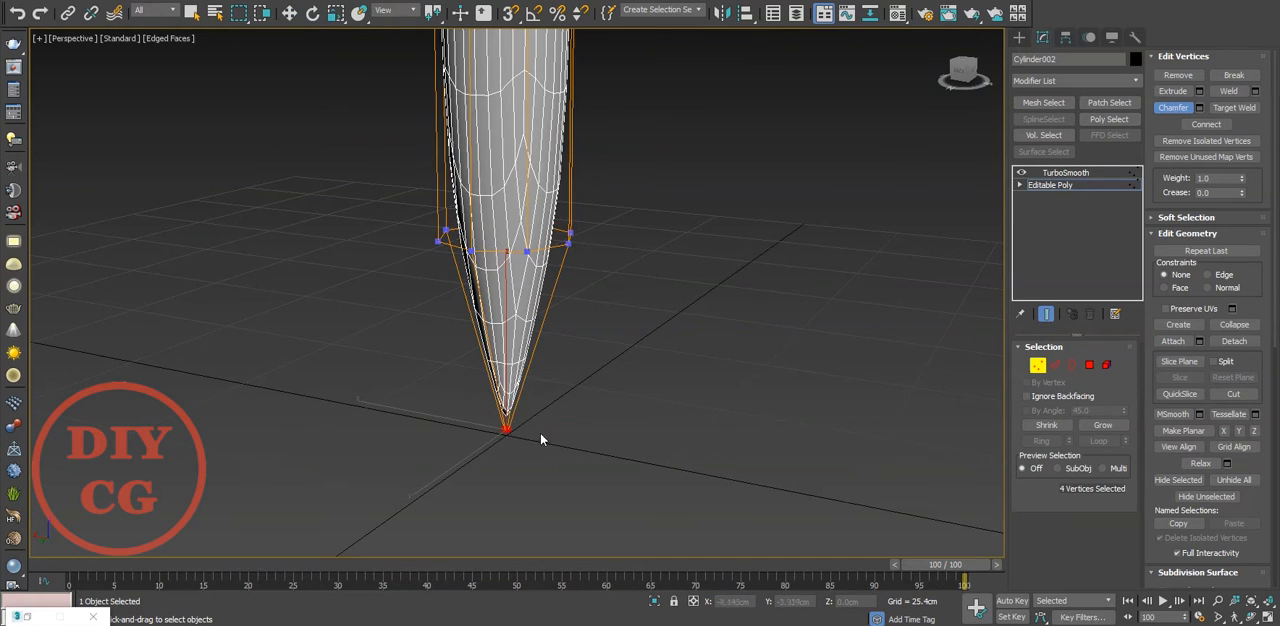
pyautogui.keyDown('alt'); pyautogui.moveTo(541, 436); pyautogui.dragTo(510, 350, button='middle'); pyautogui.keyUp('alt')
pyautogui.scroll(-2, 505, 428)
pyautogui.scroll(5, 502, 431)
pyautogui.scroll(-4, 502, 431)
pyautogui.moveTo(675, 457); pyautogui.dragTo(519, 410, button='middle')
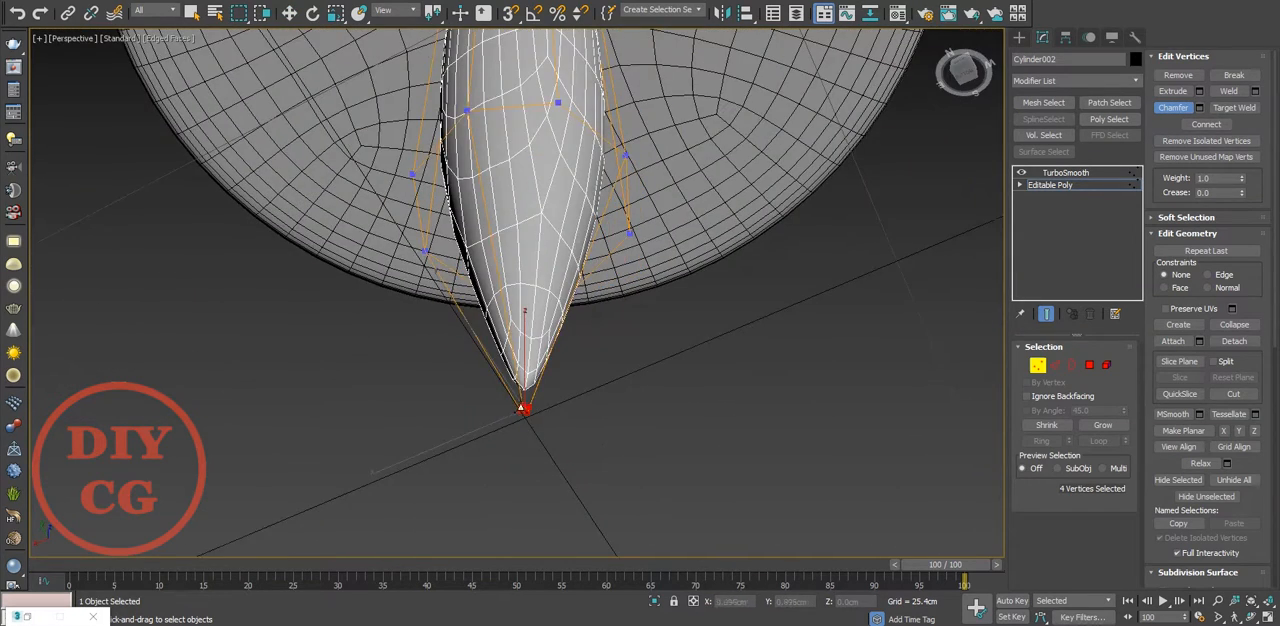
# Try to scale the small polygon at the thin cylinder's tip, then undo the scaling
pyautogui.scroll(2, 522, 411)
pyautogui.press('e')
pyautogui.press('r')
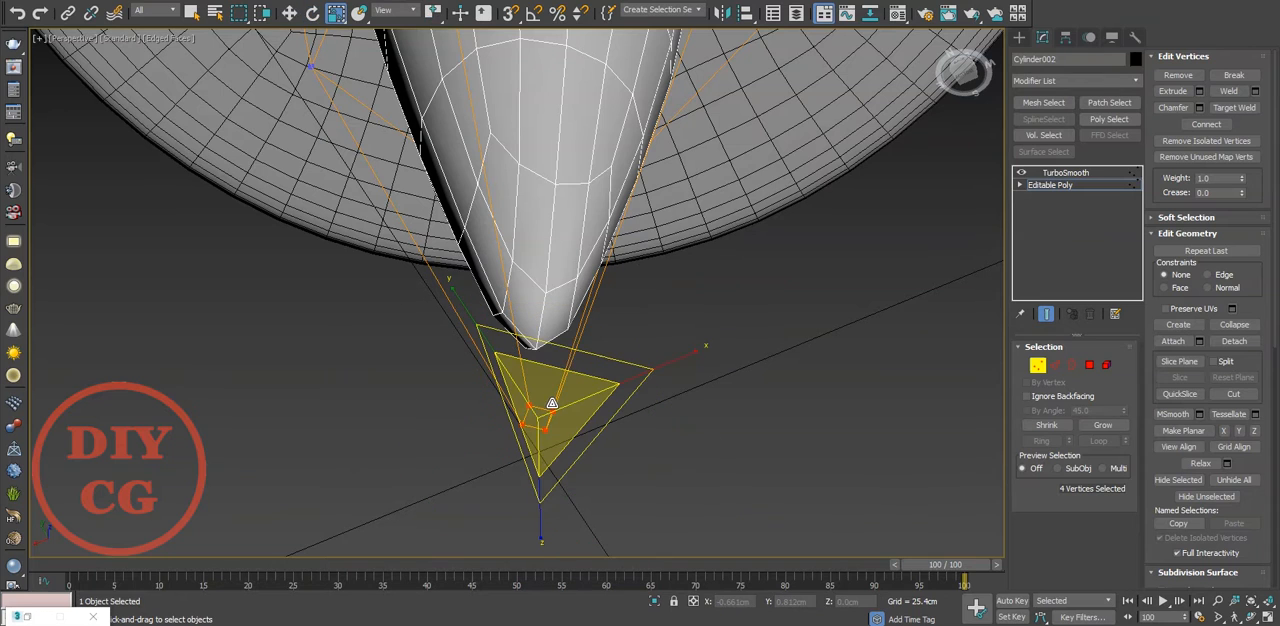
pyautogui.press('4')
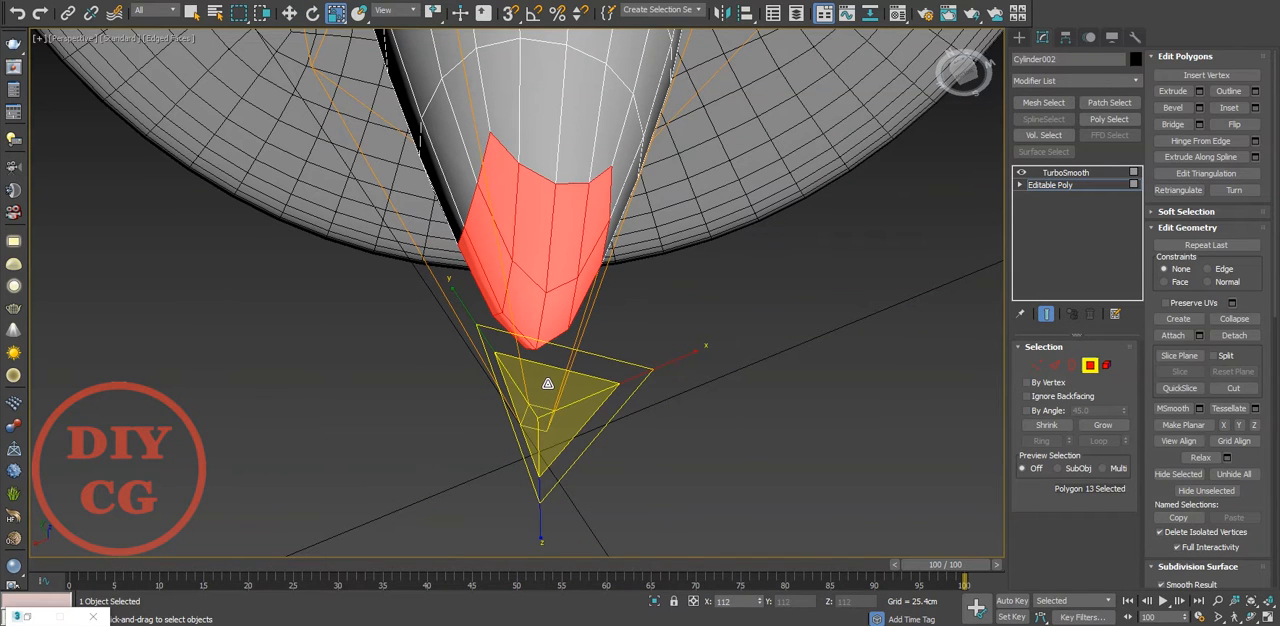
pyautogui.hotkey('ctrl', 'z')
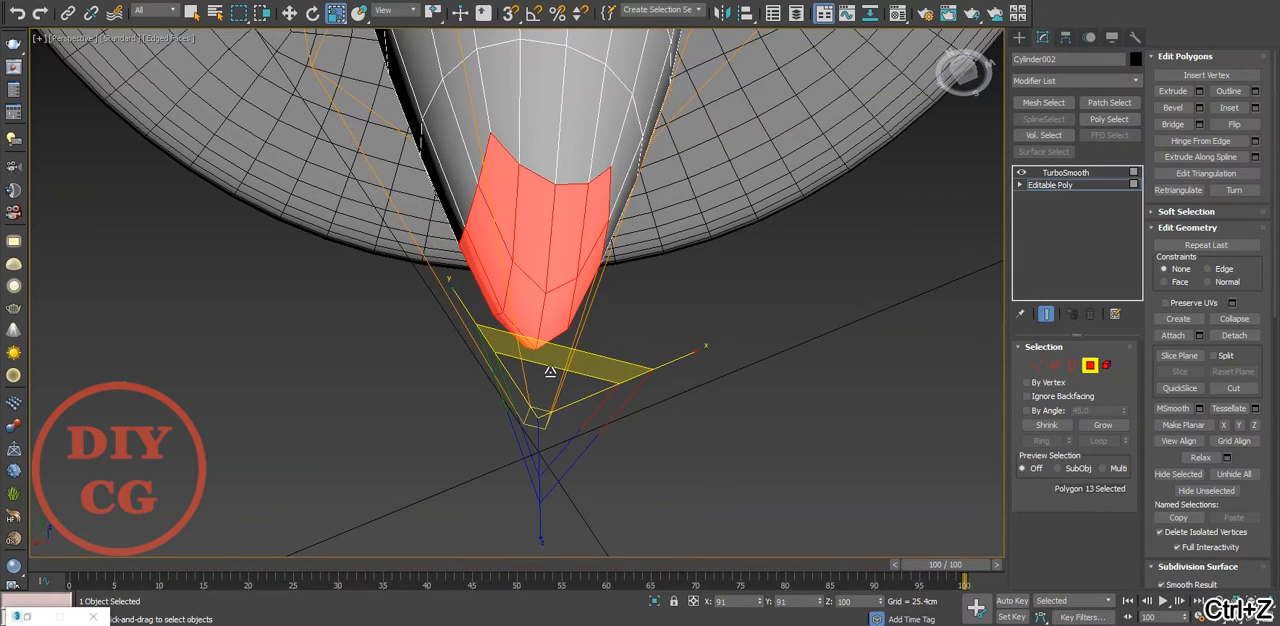
# Try to add an edge loop near the thin cylinder's tip with Swift Loop
pyautogui.press('2')
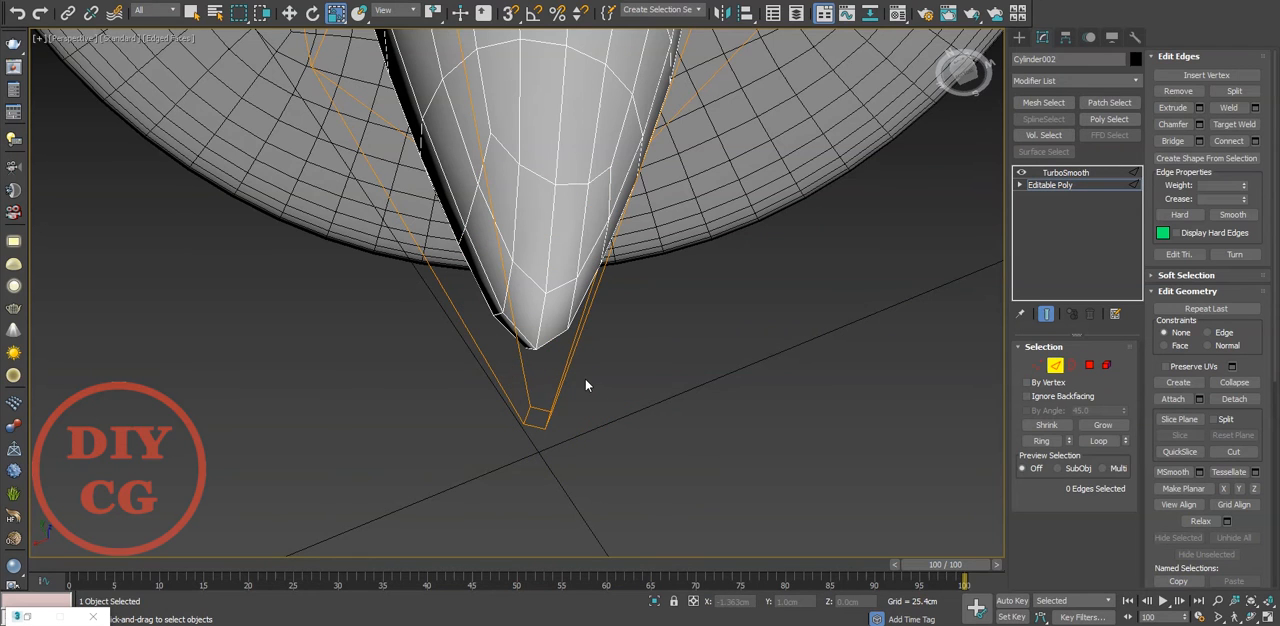
pyautogui.write('xsw')
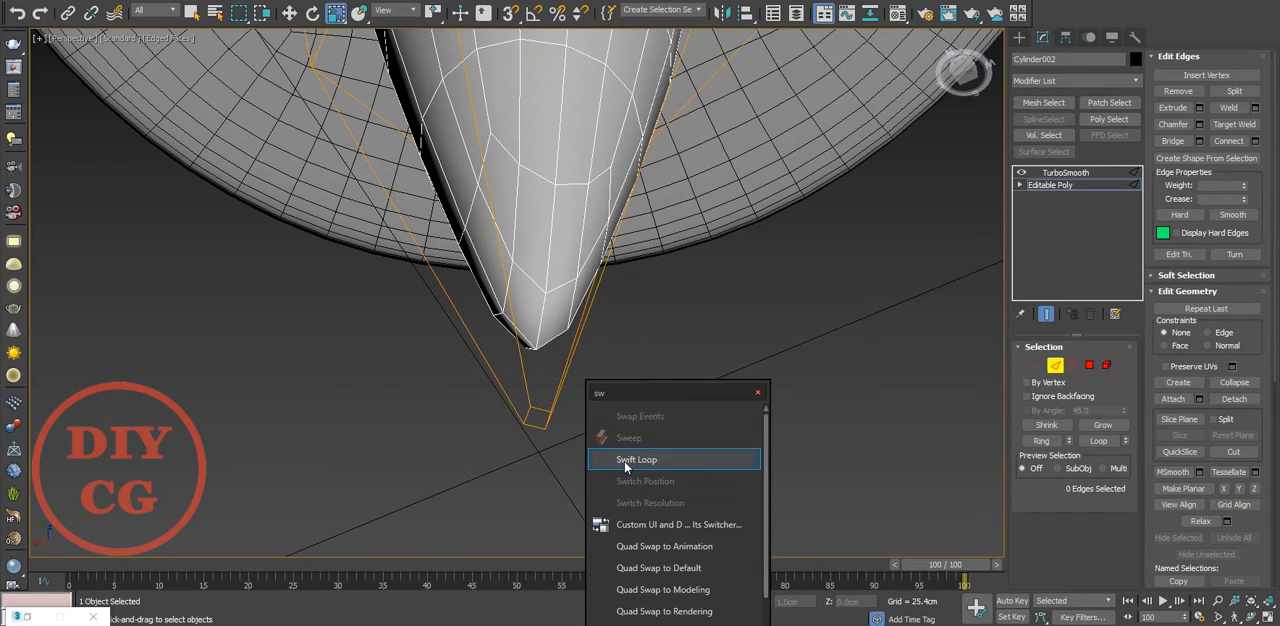
pyautogui.click(630, 460)
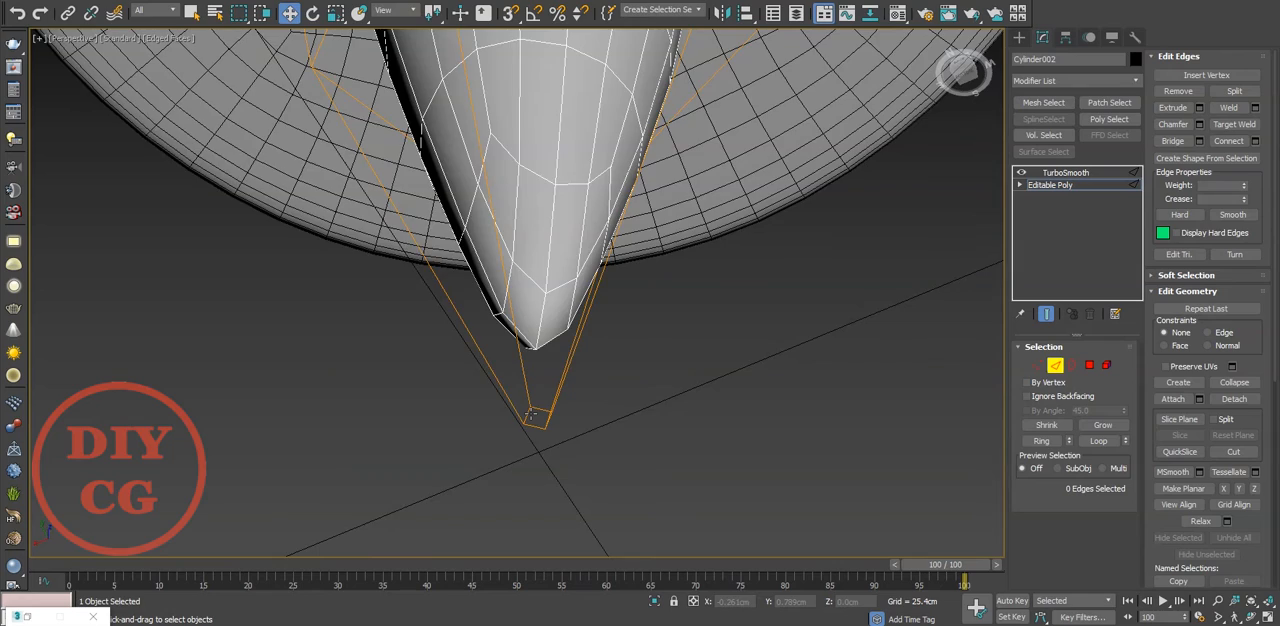
pyautogui.keyDown('alt'); pyautogui.moveTo(531, 414); pyautogui.dragTo(598, 428, button='middle'); pyautogui.keyUp('alt')
# Select the small polygon at the thin cylinder's tip, inset it slightly and collapse the inner polygon to one vertex
pyautogui.click(1088, 367)
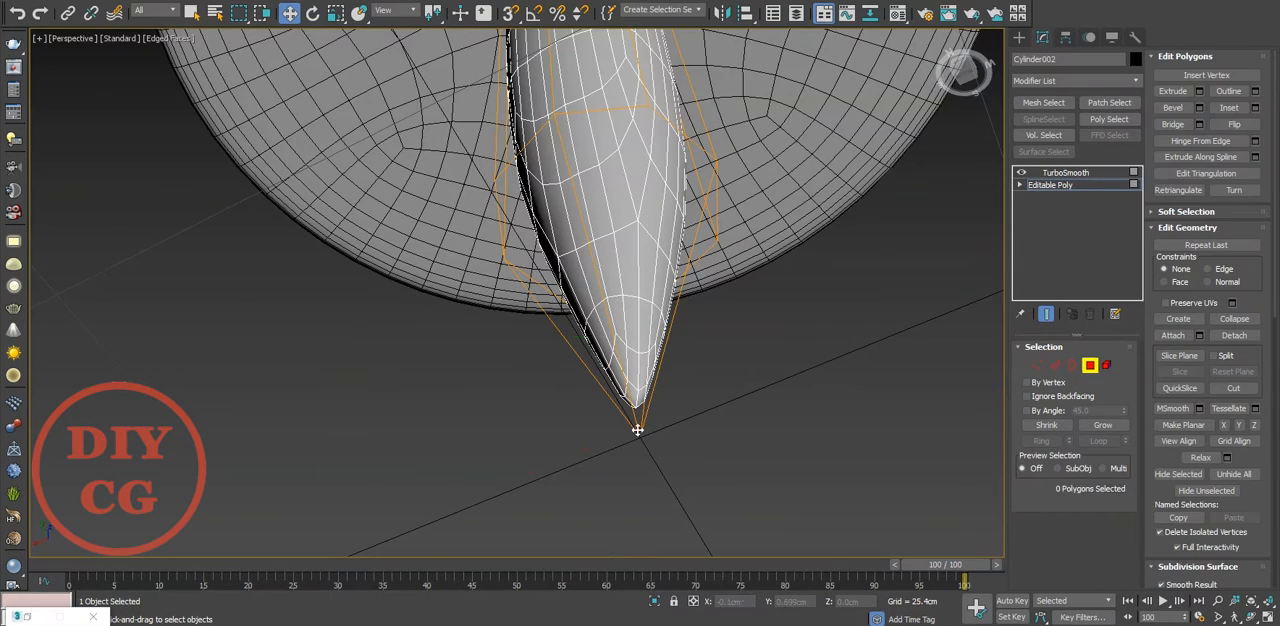
pyautogui.click(638, 429)
pyautogui.press('z')
pyautogui.moveTo(528, 505); pyautogui.dragTo(530, 391, button='middle')
pyautogui.scroll(3, 530, 391)
pyautogui.scroll(4, 530, 391)
pyautogui.rightClick(543, 380)
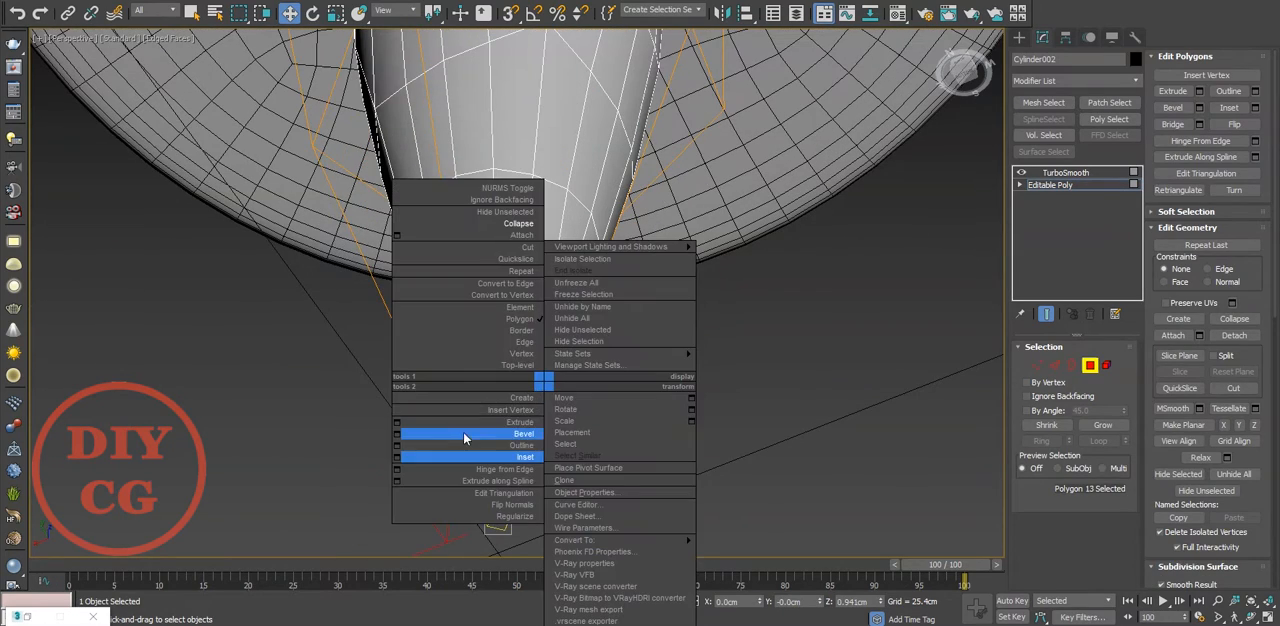
pyautogui.click(397, 458)
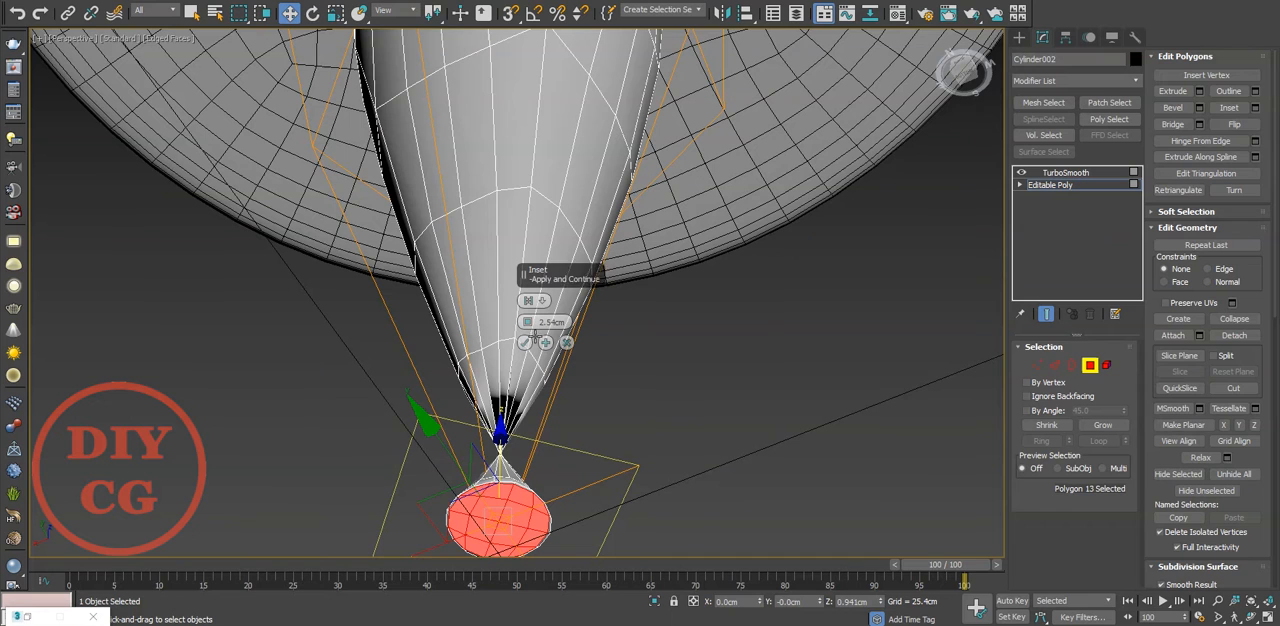
pyautogui.rightClick(529, 324)
pyautogui.moveTo(528, 325); pyautogui.dragTo(528, 322)
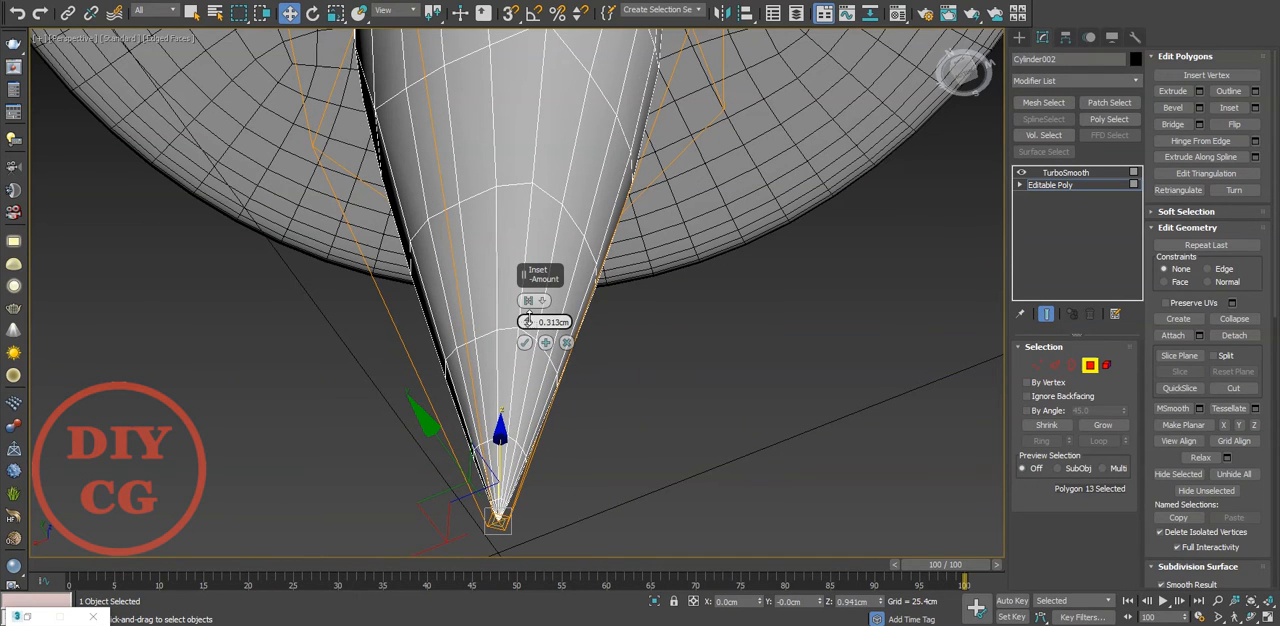
# In the front view, select the thin cylinder's top ring of vertices and raise it into the pin's base
pyautogui.press('1')
pyautogui.press('f')
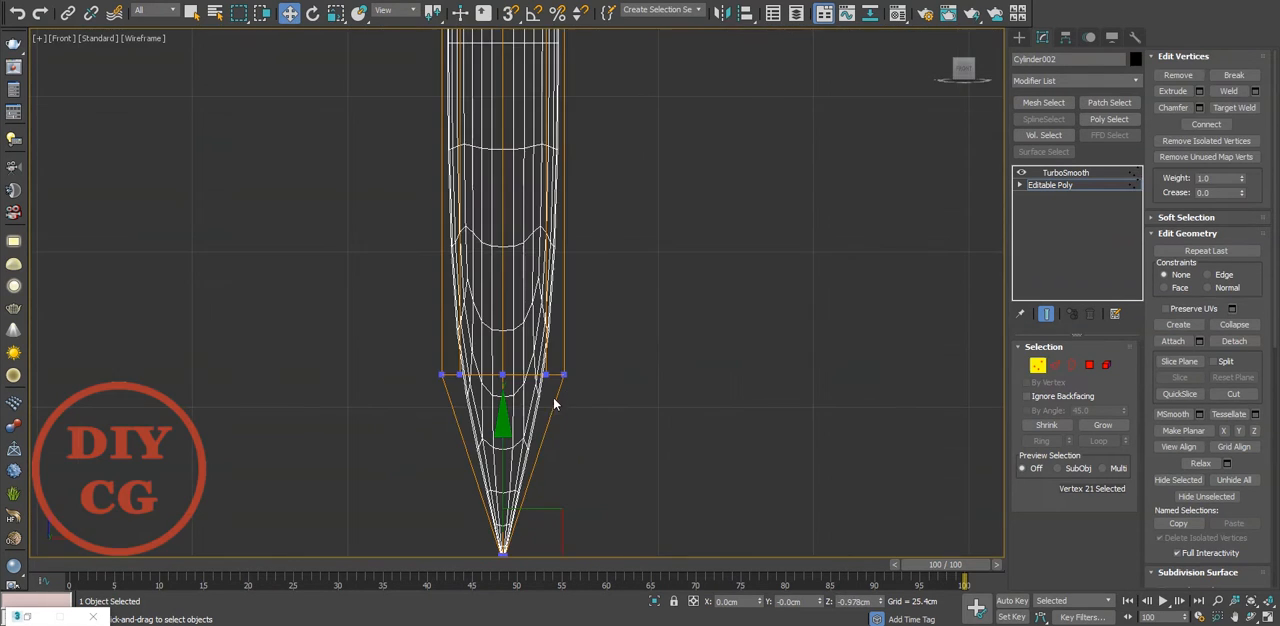
pyautogui.moveTo(518, 286); pyautogui.dragTo(537, 372, button='middle')
pyautogui.scroll(-2, 537, 372)
pyautogui.moveTo(533, 343); pyautogui.dragTo(536, 145)
pyautogui.moveTo(536, 133); pyautogui.dragTo(528, 218, button='middle')
pyautogui.moveTo(618, 170); pyautogui.dragTo(345, 265)
pyautogui.moveTo(345, 265); pyautogui.dragTo(322, 365, button='middle')
pyautogui.moveTo(501, 225); pyautogui.dragTo(499, 158)
pyautogui.scroll(-2, 499, 158)
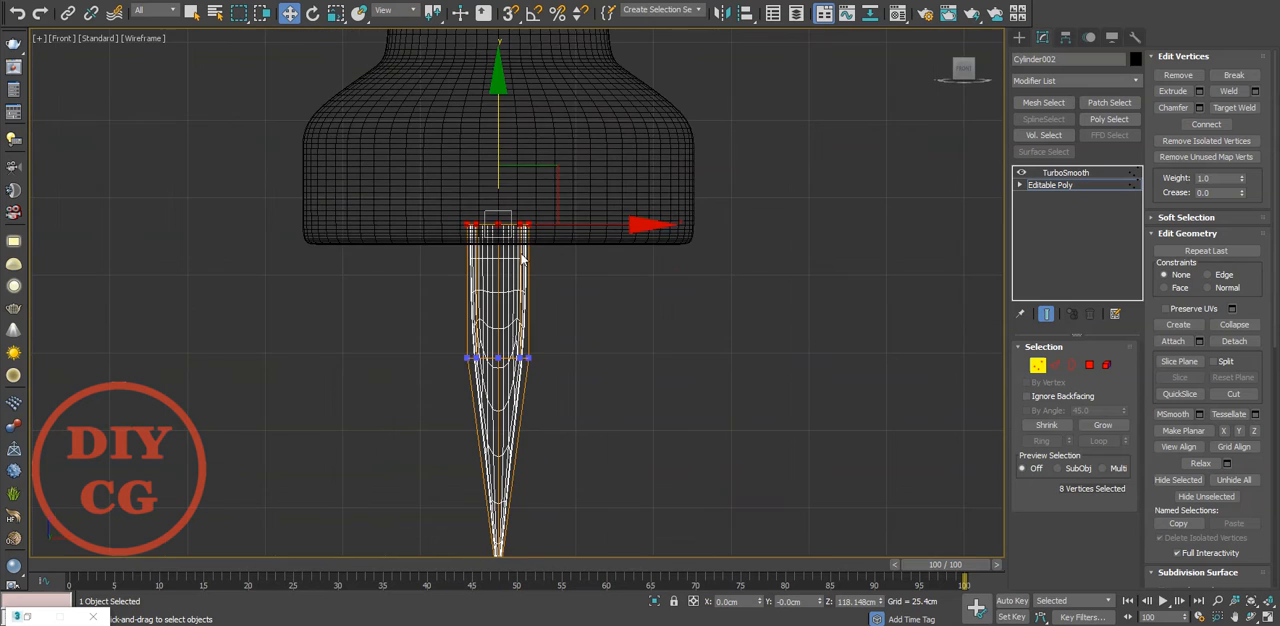
# Lower the thin cylinder's middle ring of vertices and scale it down to taper the needle evenly towards its tip
pyautogui.moveTo(494, 257); pyautogui.dragTo(506, 286)
pyautogui.press('e')
pyautogui.press('r')
pyautogui.moveTo(514, 338); pyautogui.dragTo(511, 422)
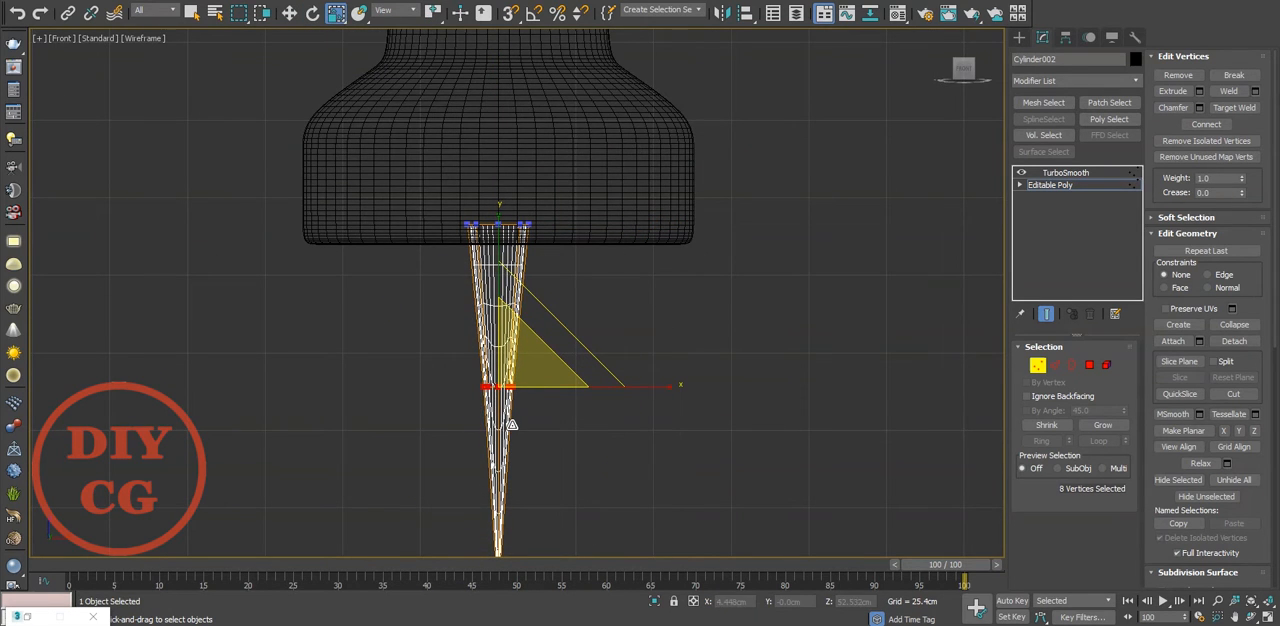
pyautogui.press('p')
pyautogui.keyDown('alt'); pyautogui.moveTo(586, 364); pyautogui.dragTo(576, 325, button='middle'); pyautogui.keyUp('alt')
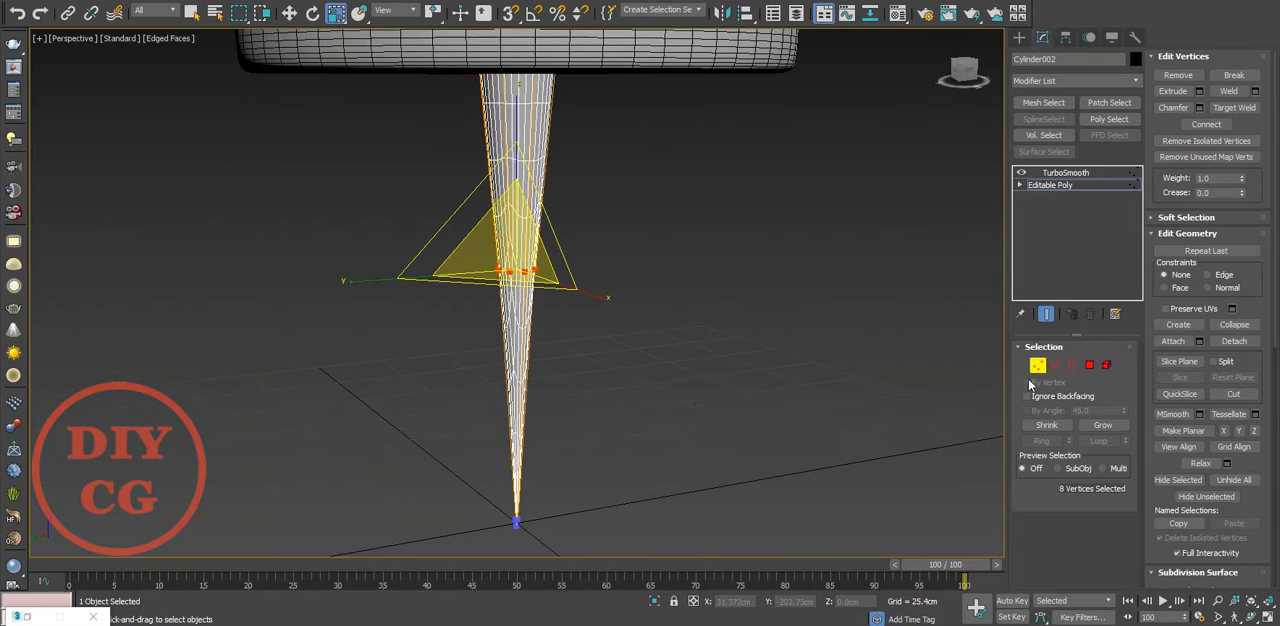
# Scale down the needle's top and middle vertex rings in the front view to slim its shaft, then leave vertex editing
pyautogui.press('f')
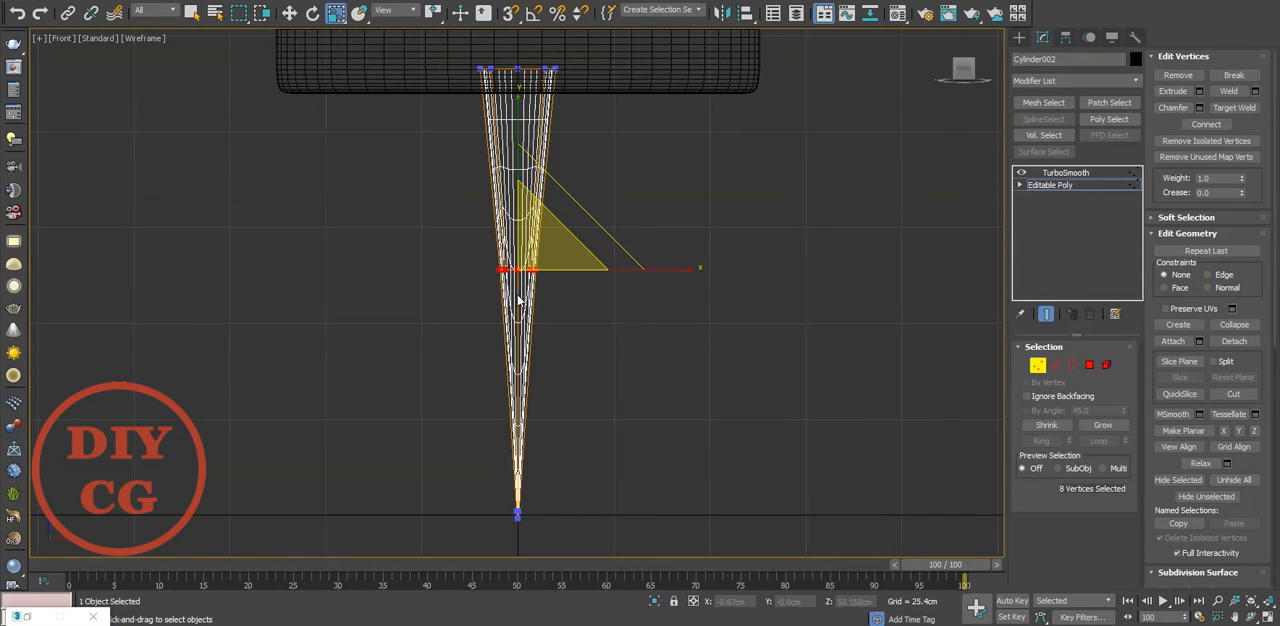
pyautogui.moveTo(546, 247); pyautogui.dragTo(546, 326)
pyautogui.moveTo(608, 80); pyautogui.dragTo(606, 154, button='middle')
pyautogui.moveTo(606, 118); pyautogui.dragTo(423, 184)
pyautogui.moveTo(534, 102); pyautogui.dragTo(494, 261)
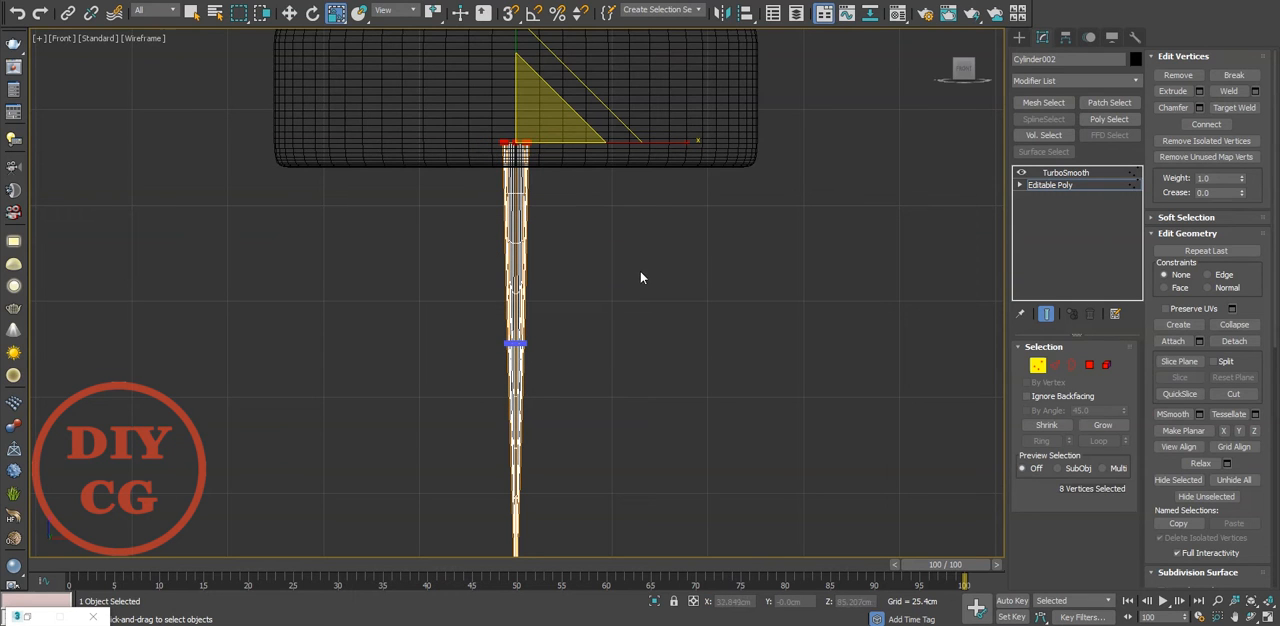
pyautogui.hotkey('ctrl', 'b')
# Deselect the needle and examine the finished push pin from several angles, with and without edged faces
pyautogui.press('p')
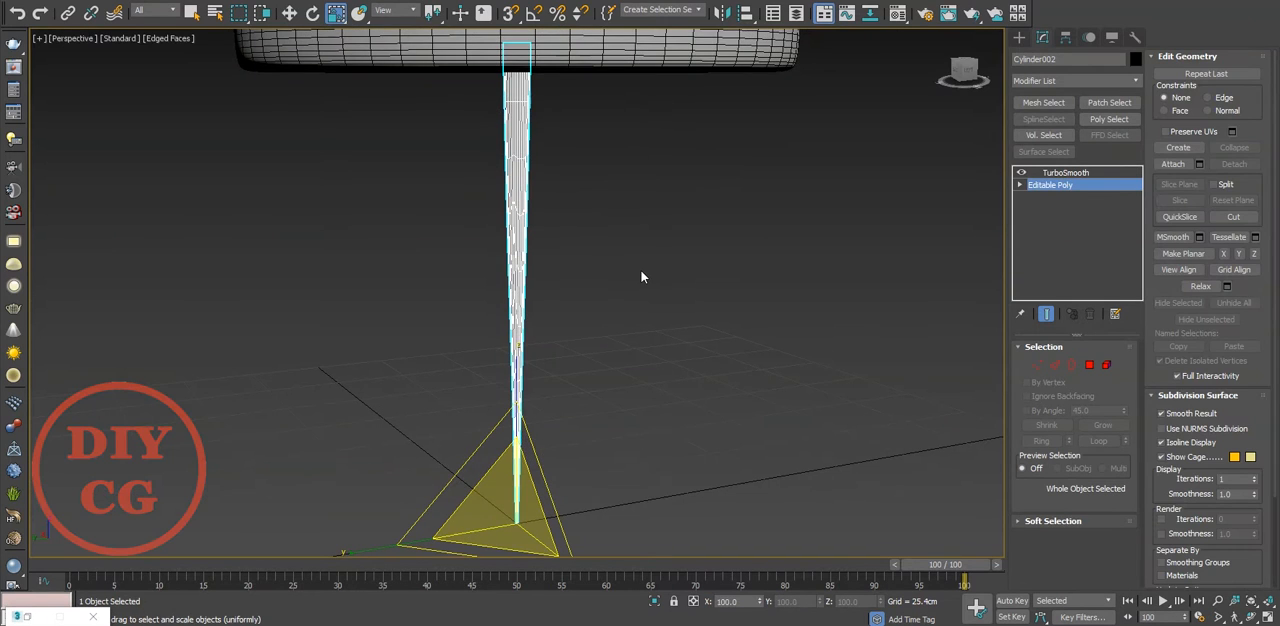
pyautogui.click(642, 277)
pyautogui.press('F4')
pyautogui.keyDown('alt'); pyautogui.moveTo(586, 271); pyautogui.dragTo(523, 292, button='middle'); pyautogui.keyUp('alt')
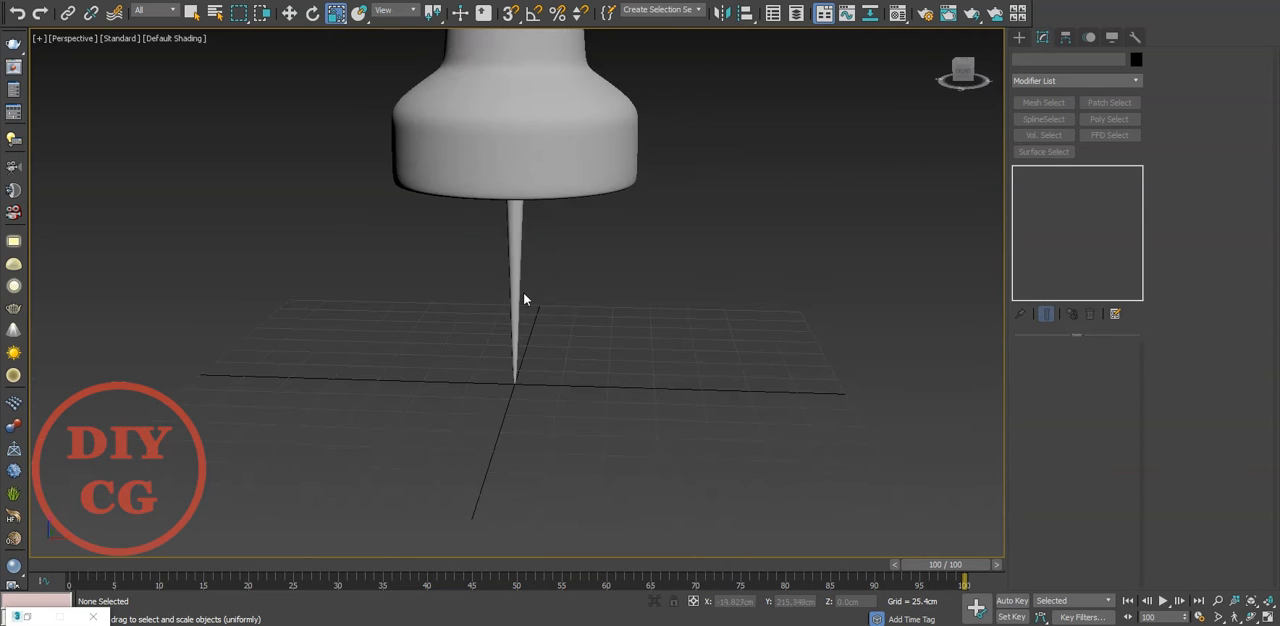
pyautogui.press('F4')
pyautogui.scroll(5, 532, 284)
pyautogui.moveTo(532, 251); pyautogui.dragTo(575, 304, button='middle')
pyautogui.scroll(-7, 575, 304)
pyautogui.scroll(2, 610, 322)
pyautogui.scroll(-6, 640, 350)
pyautogui.keyDown('alt'); pyautogui.moveTo(663, 371); pyautogui.dragTo(487, 368, button='middle'); pyautogui.keyUp('alt')
pyautogui.press('z')
pyautogui.keyDown('alt'); pyautogui.moveTo(651, 396); pyautogui.dragTo(391, 403, button='middle'); pyautogui.keyUp('alt')
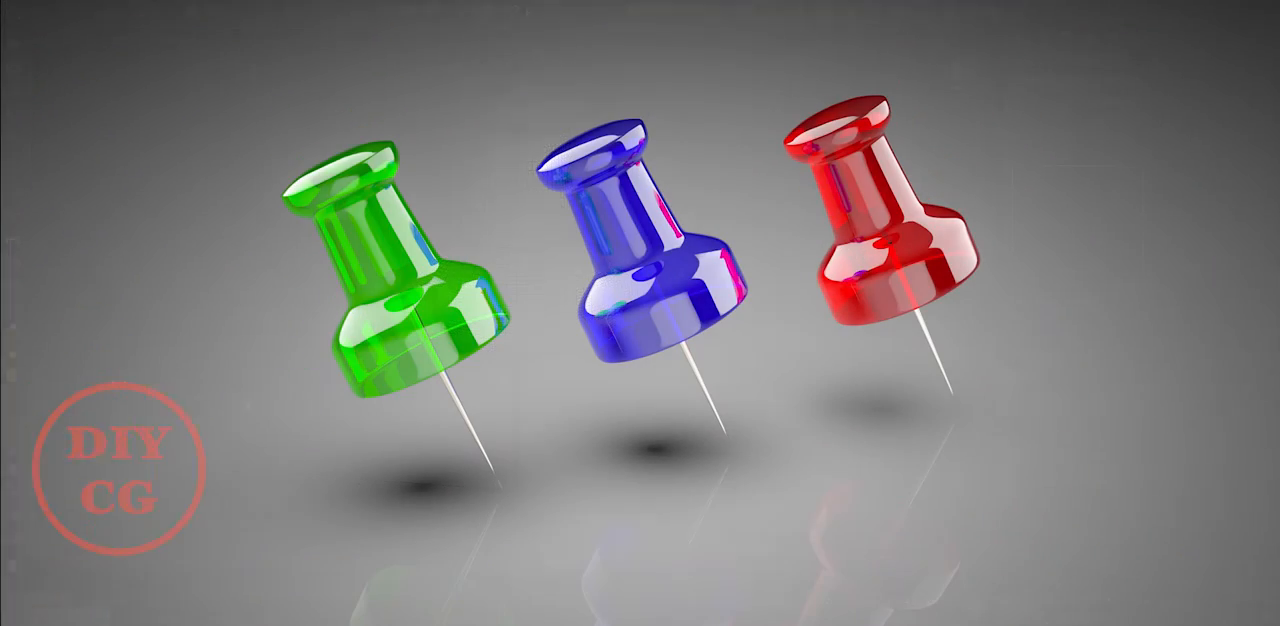